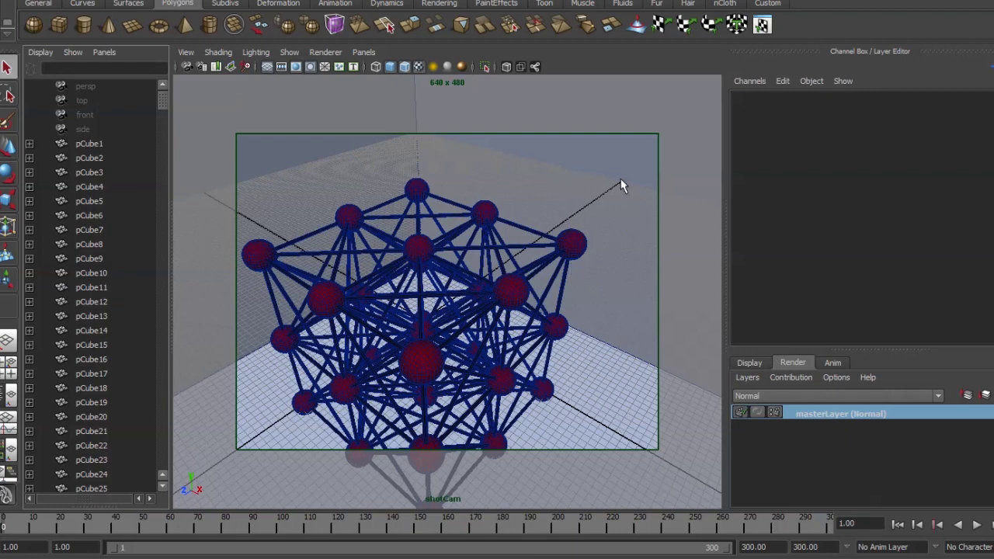
Put all the structure's objects in a new render layer, make it active and rename it 'passes'
drag(621, 178, 228, 541)
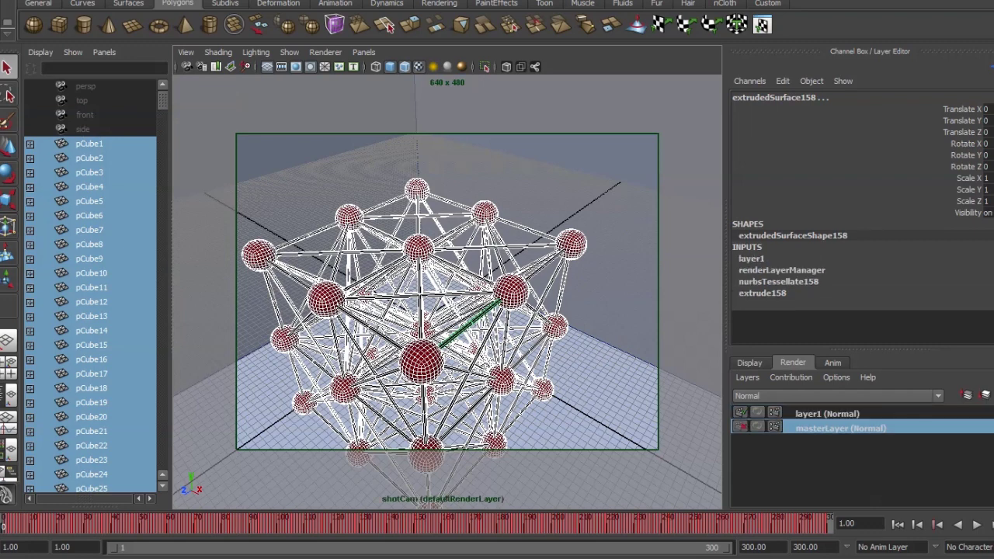
click(851, 415)
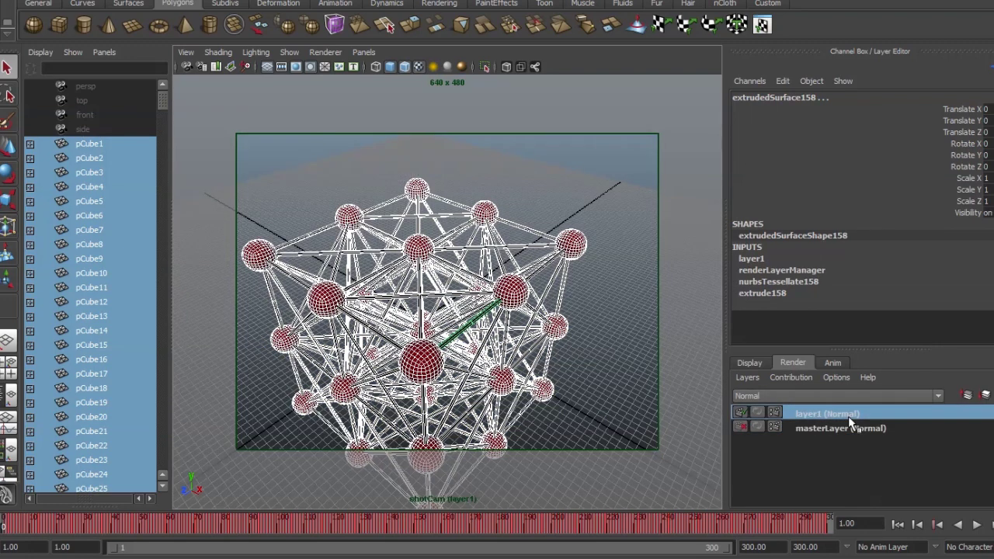
double_click(848, 416)
text(passes)
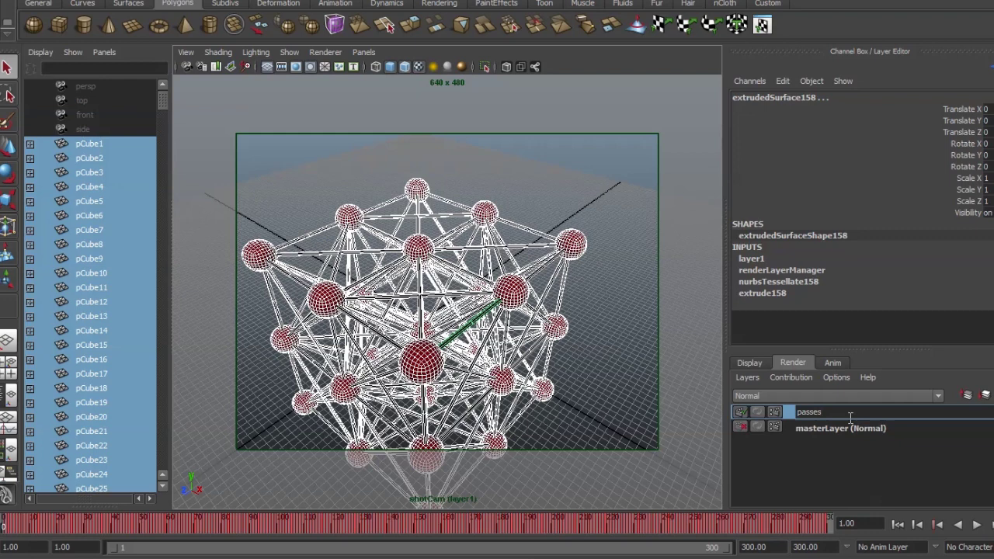
key(Return)
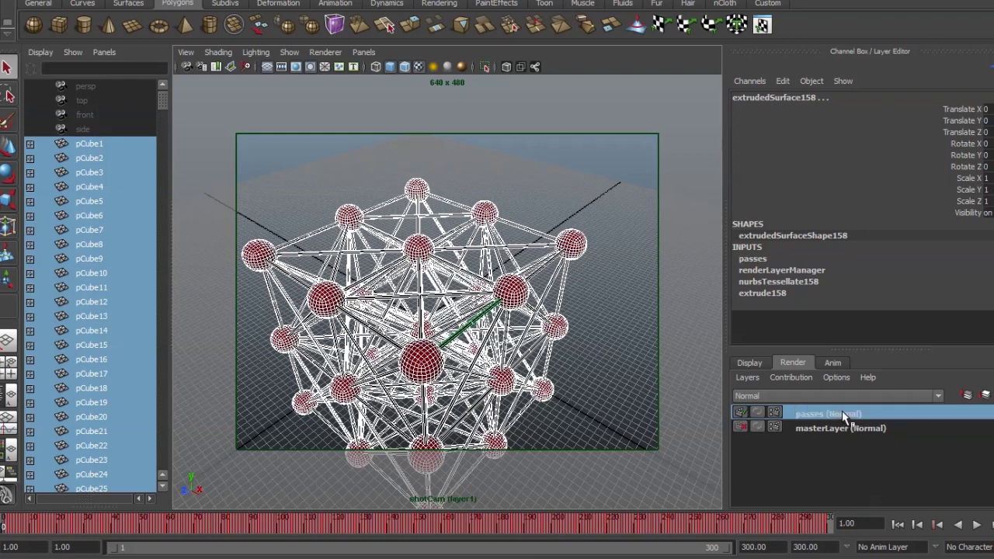
Give the passes layer a Surface Shader material override
right_click(841, 411)
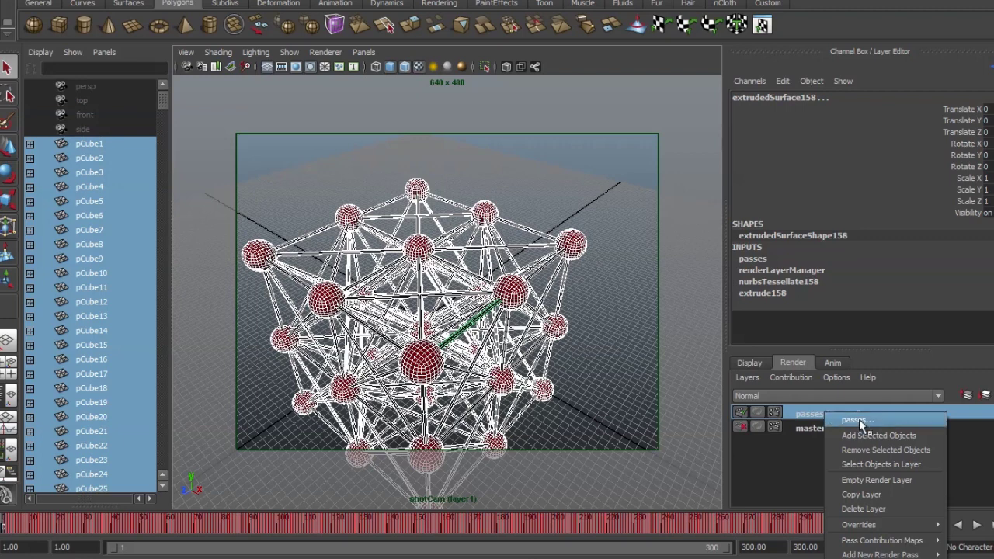
mouse_move(845, 526)
mouse_move(971, 552)
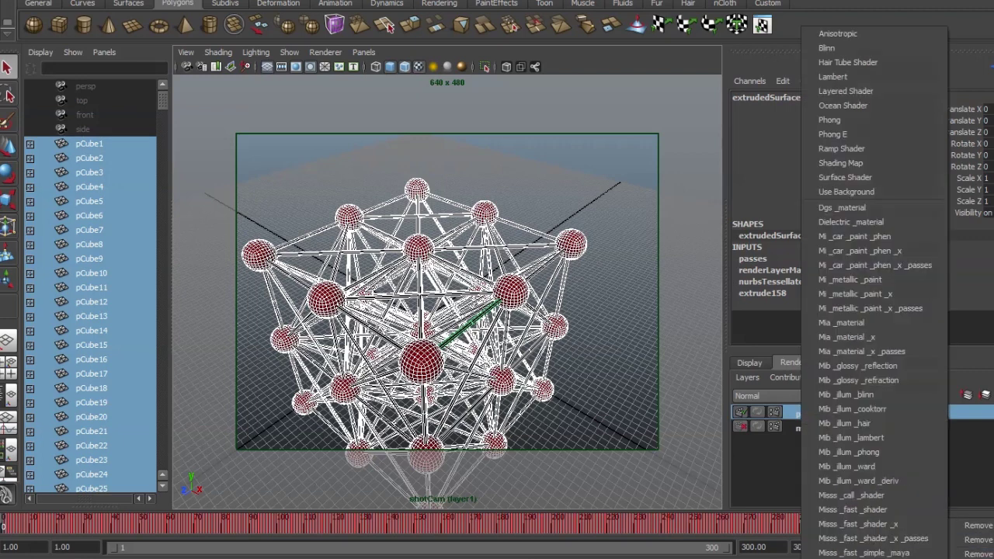
click(847, 179)
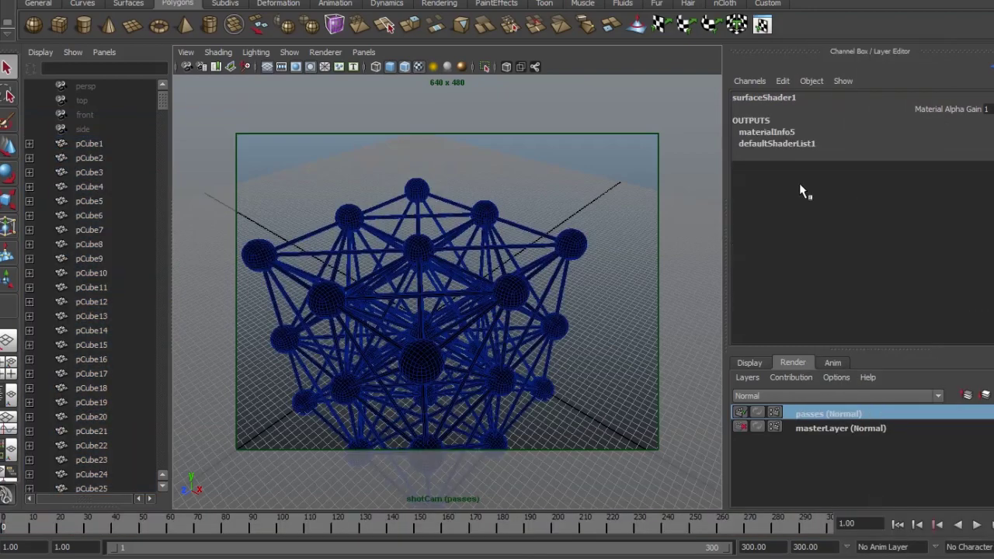
Rename the override shader surfaceShader1 to 'ppassShader'
click(572, 244)
key(ctrl+a)
click(843, 93)
click(963, 93)
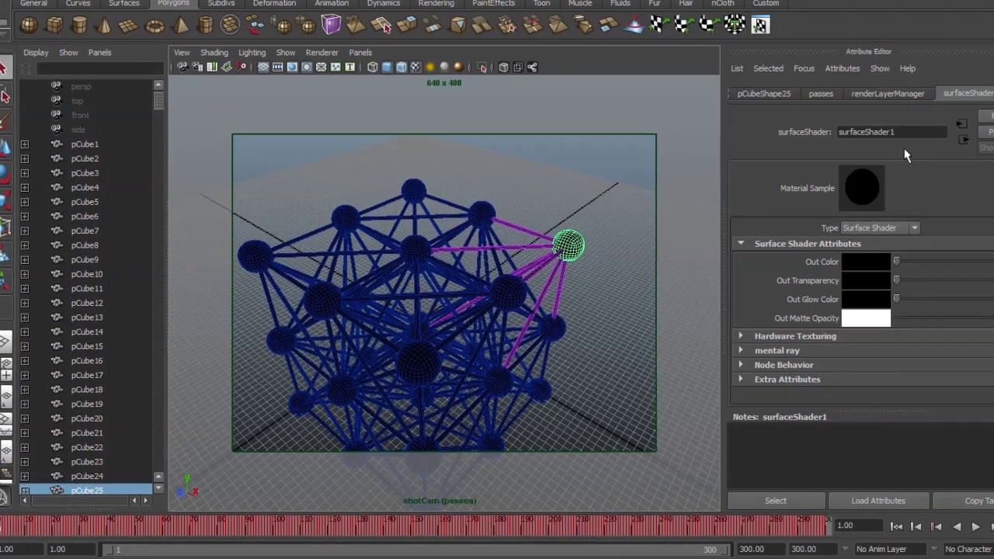
double_click(895, 132)
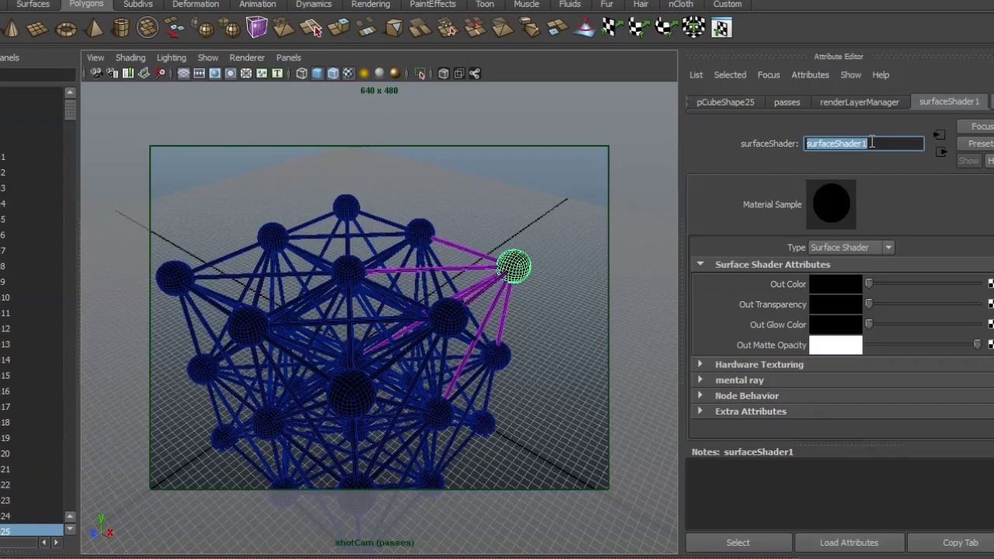
text(ppassShad)
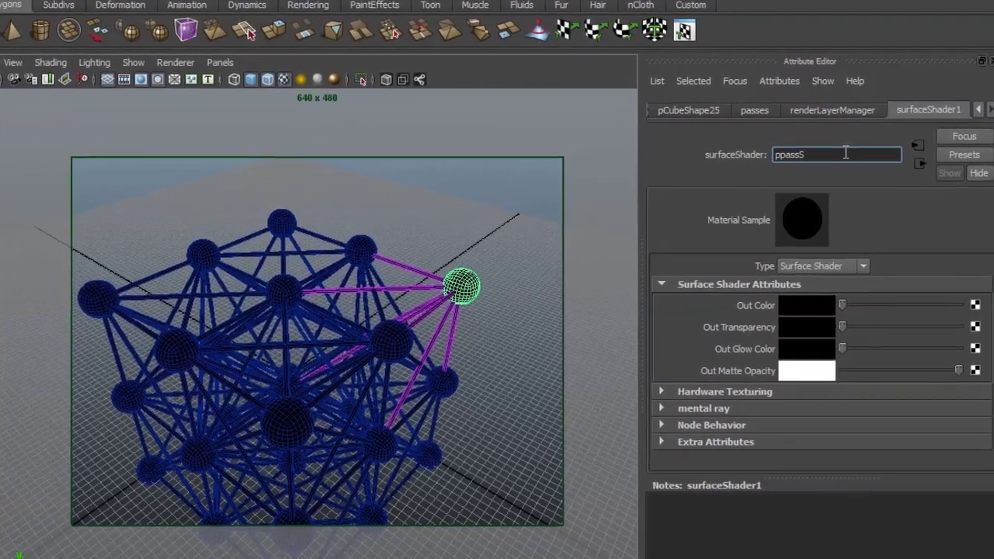
text(er)
key(Return)
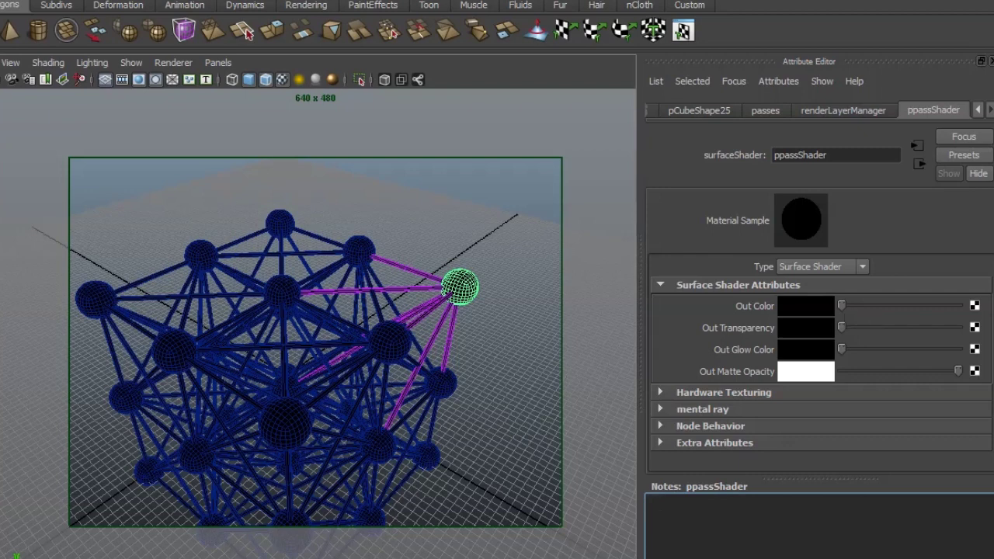
Connect a new Sampler Info node's pointWorld output to ppassShader's outColor
click(975, 307)
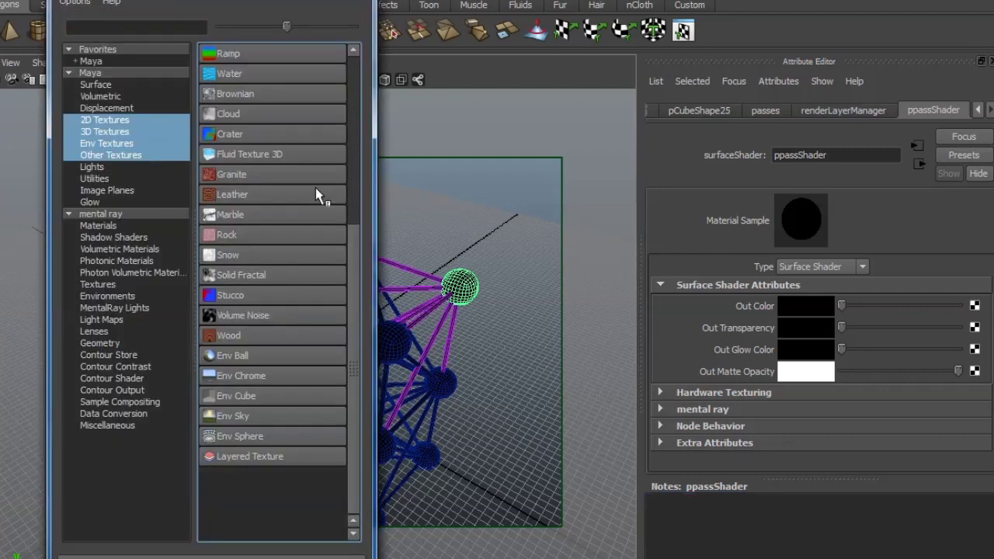
click(108, 180)
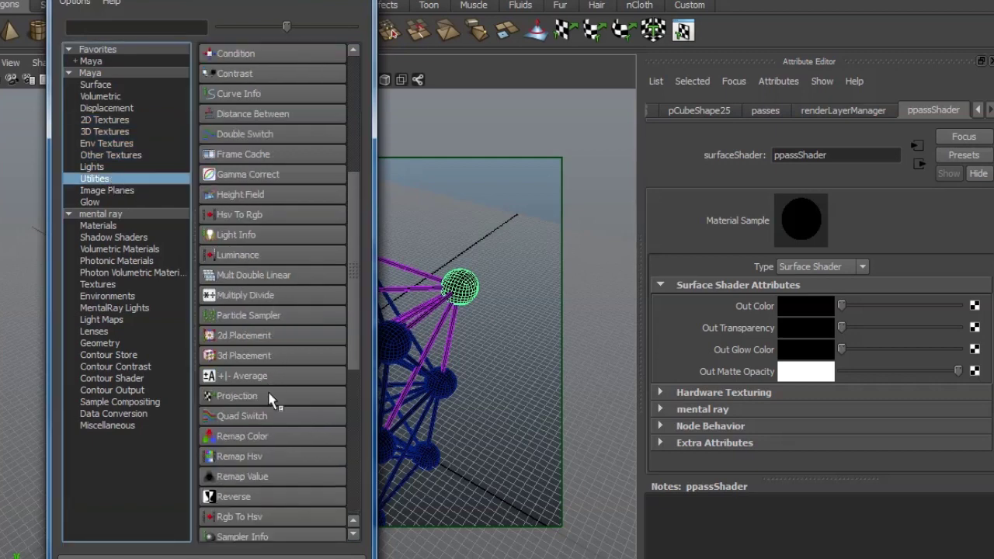
scroll(271, 396, down, 5)
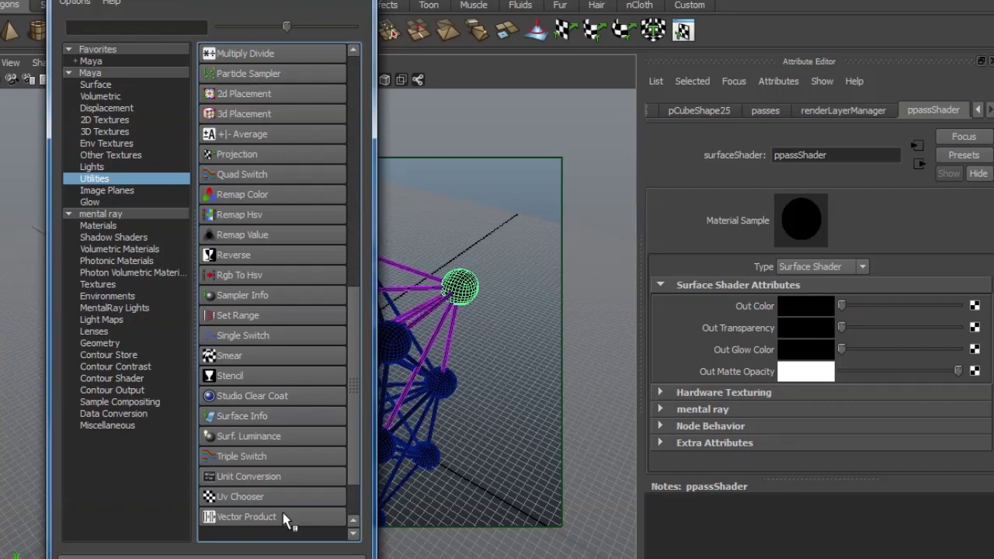
click(261, 299)
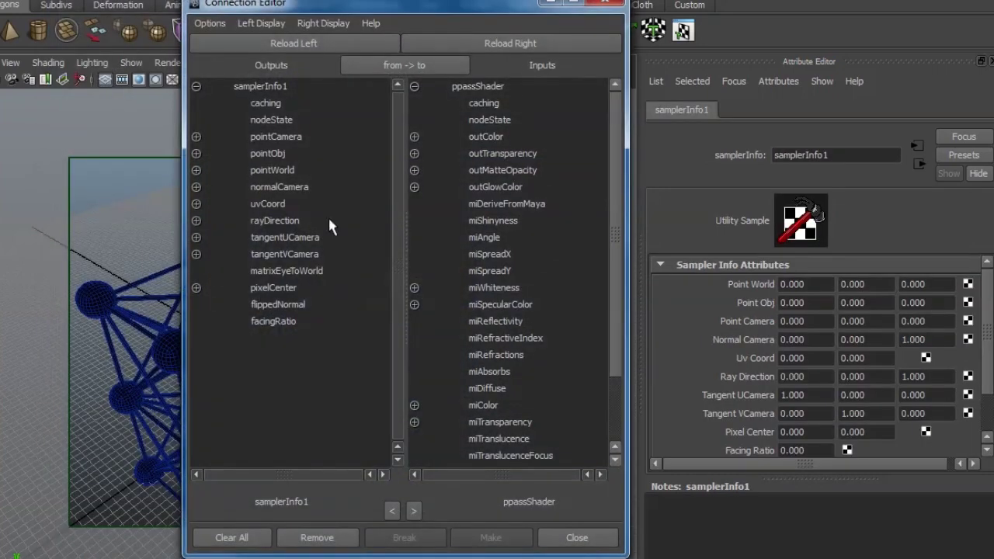
click(287, 172)
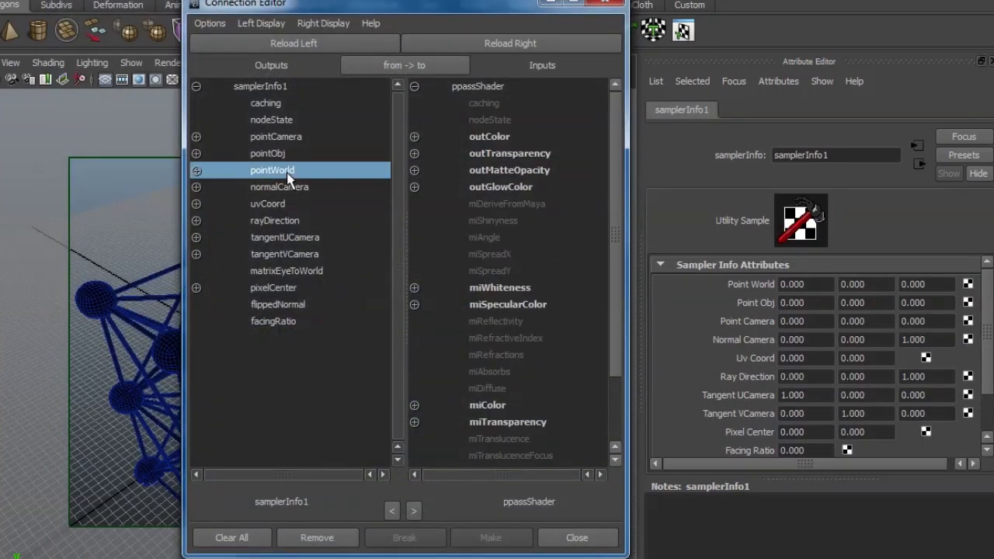
click(501, 137)
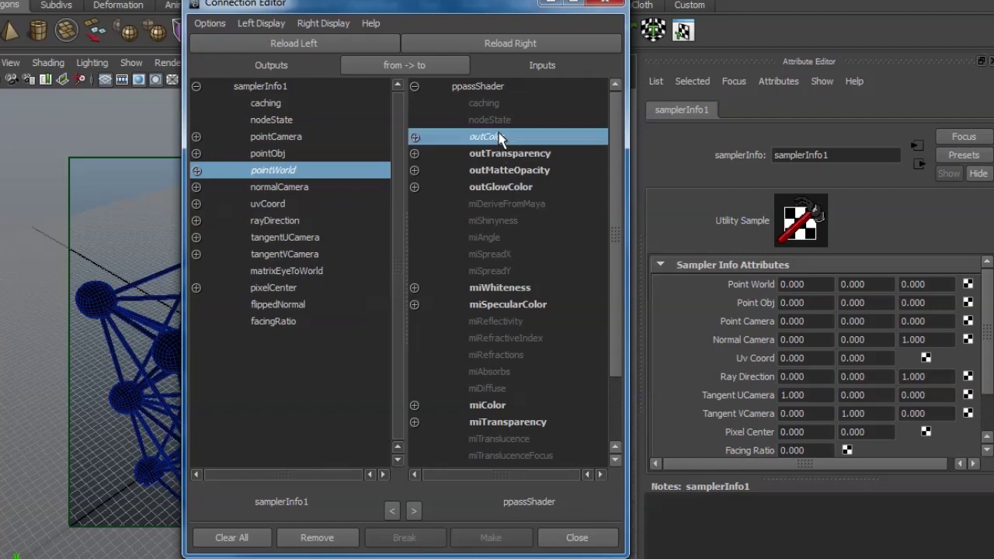
click(545, 542)
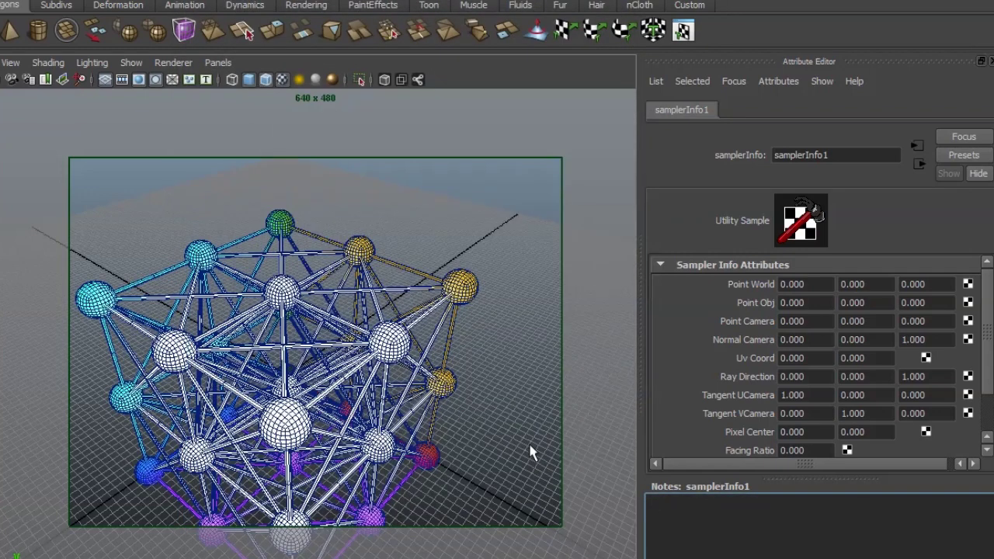
click(532, 452)
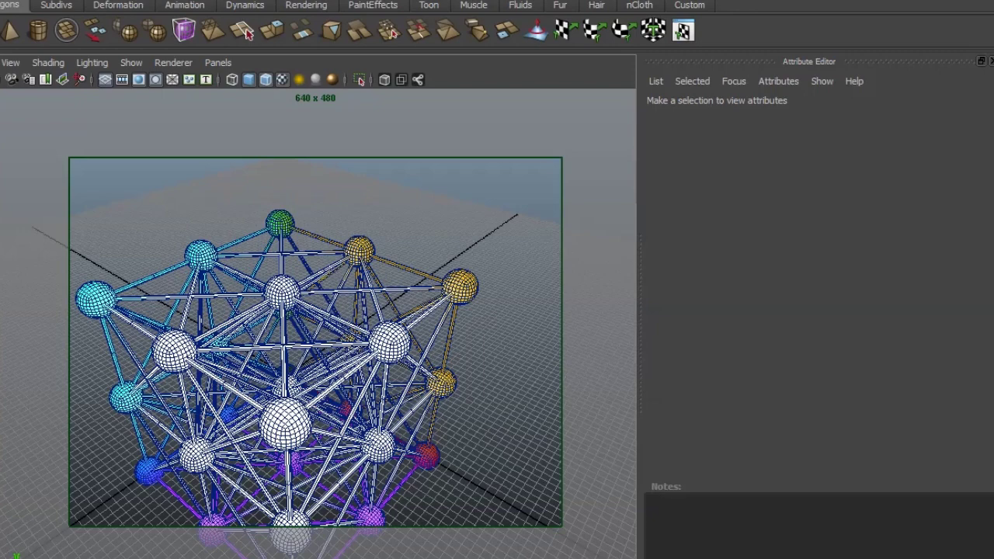
Open the passes layer's render settings and apply the Production quality preset
key(ctrl+a)
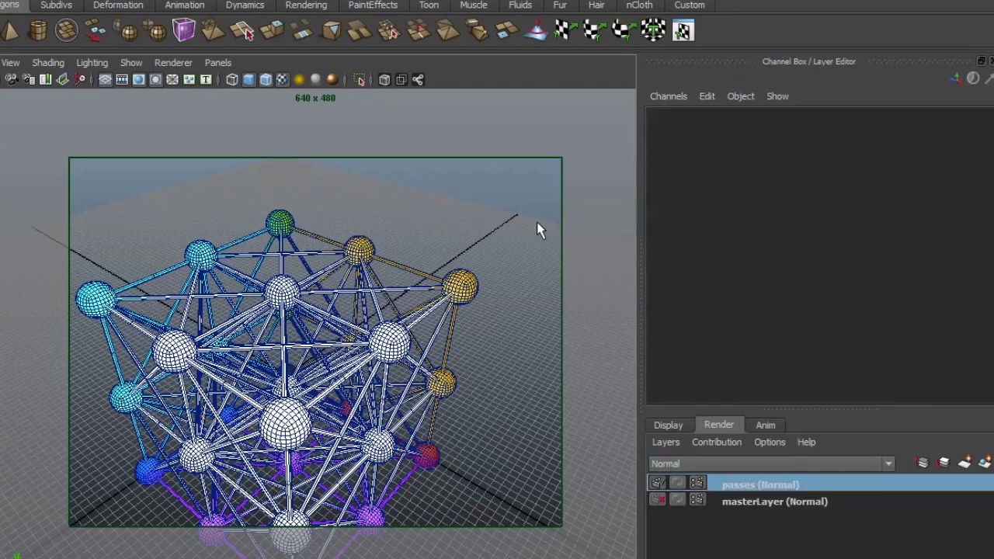
click(392, 1)
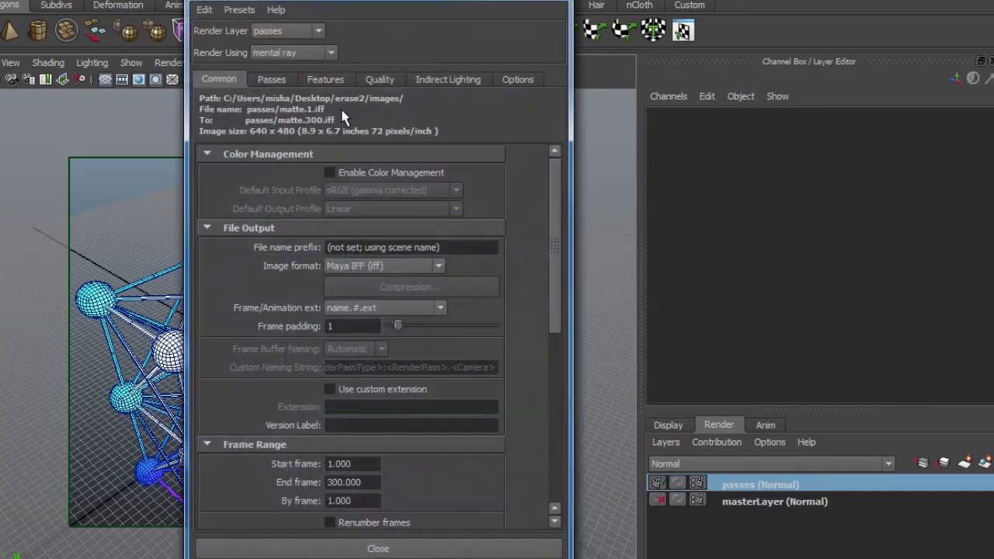
click(386, 84)
right_click(218, 60)
click(213, 56)
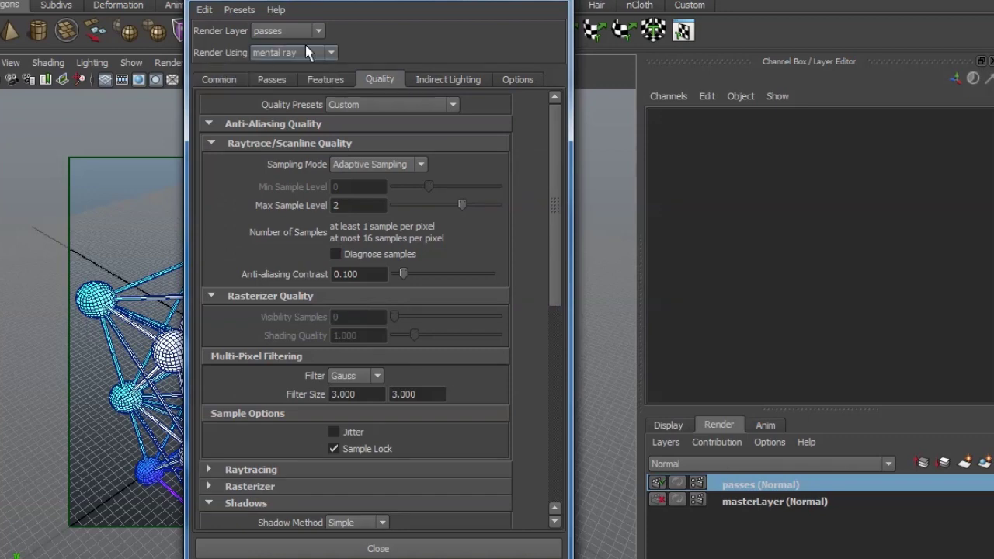
click(394, 109)
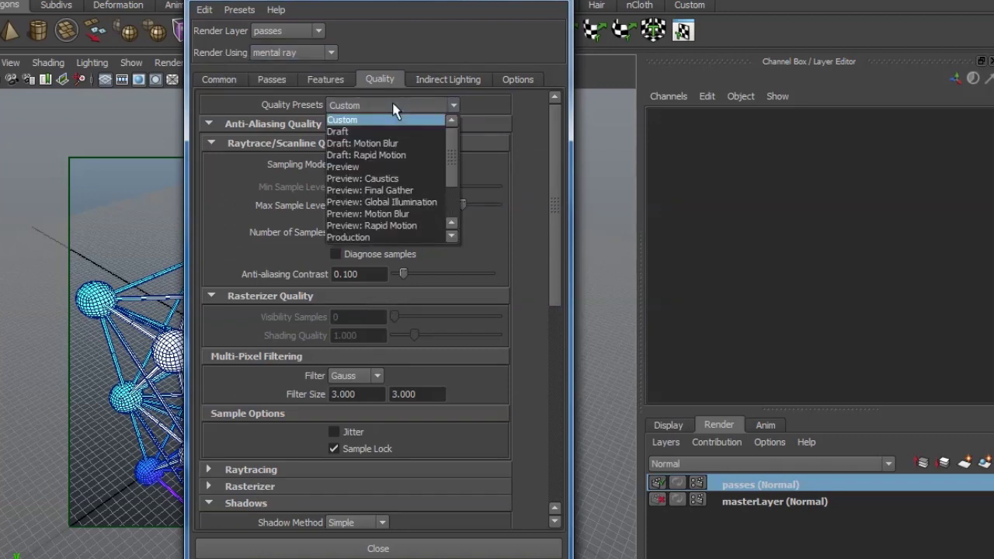
click(384, 237)
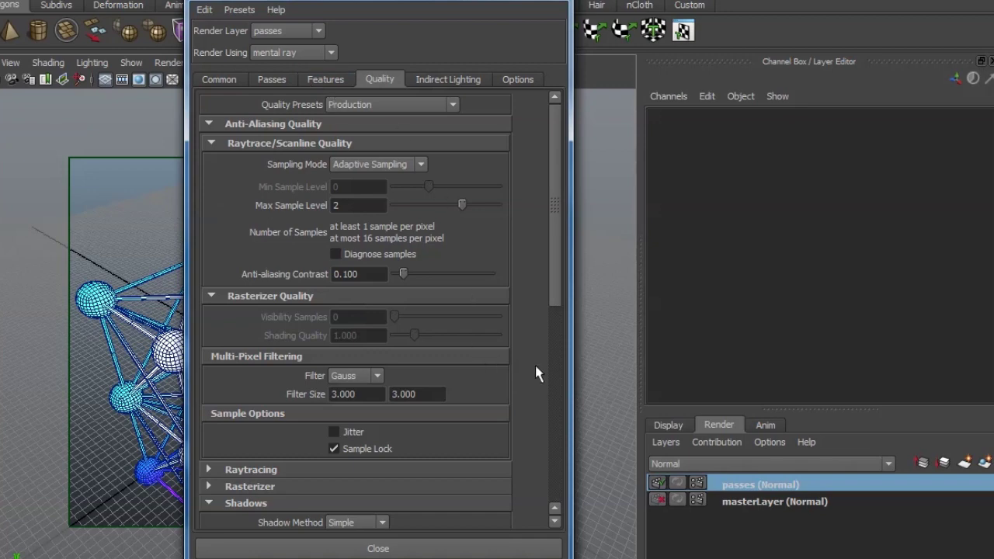
click(555, 371)
Override the Framebuffer Data Type on this layer to RGBA (Float) 4x32 Bit
click(210, 516)
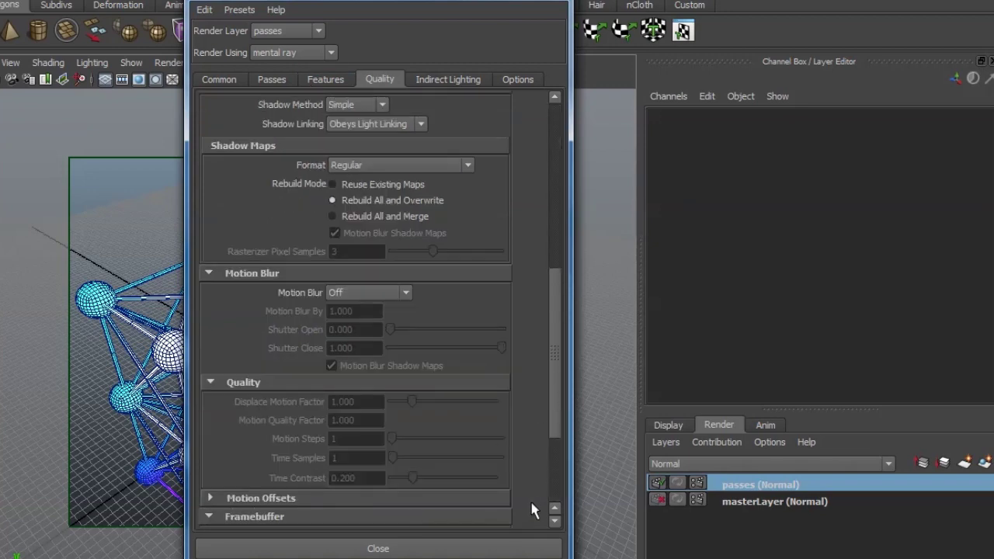
click(554, 496)
right_click(297, 374)
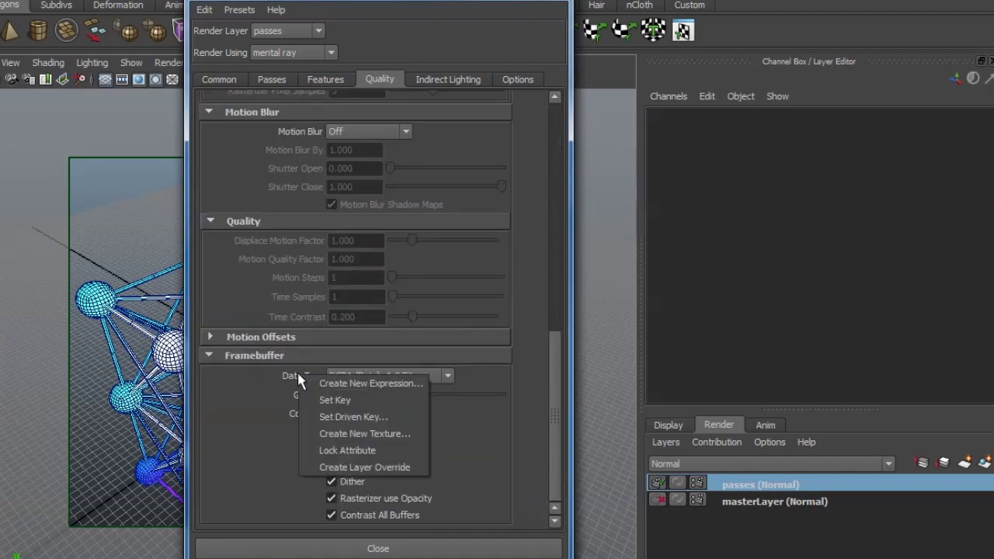
click(373, 467)
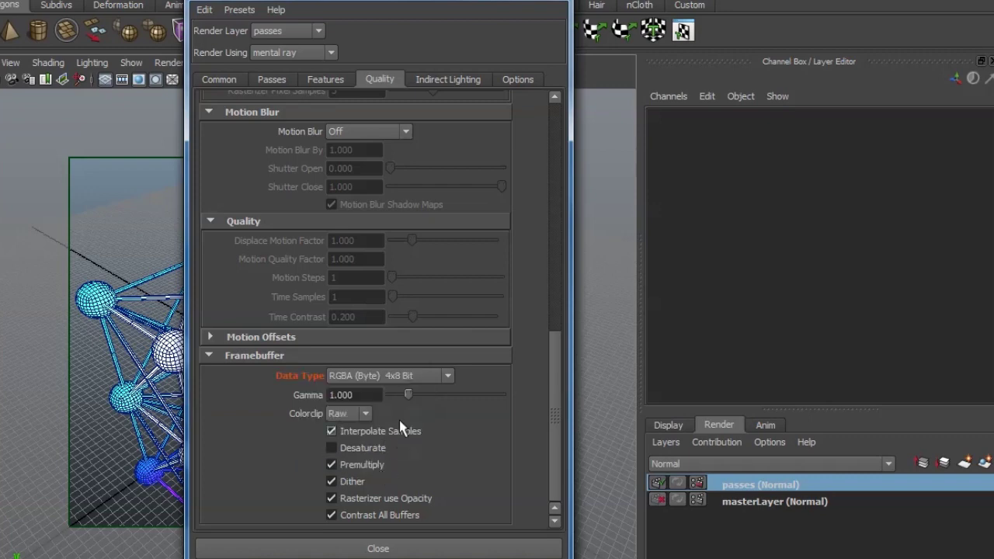
click(430, 374)
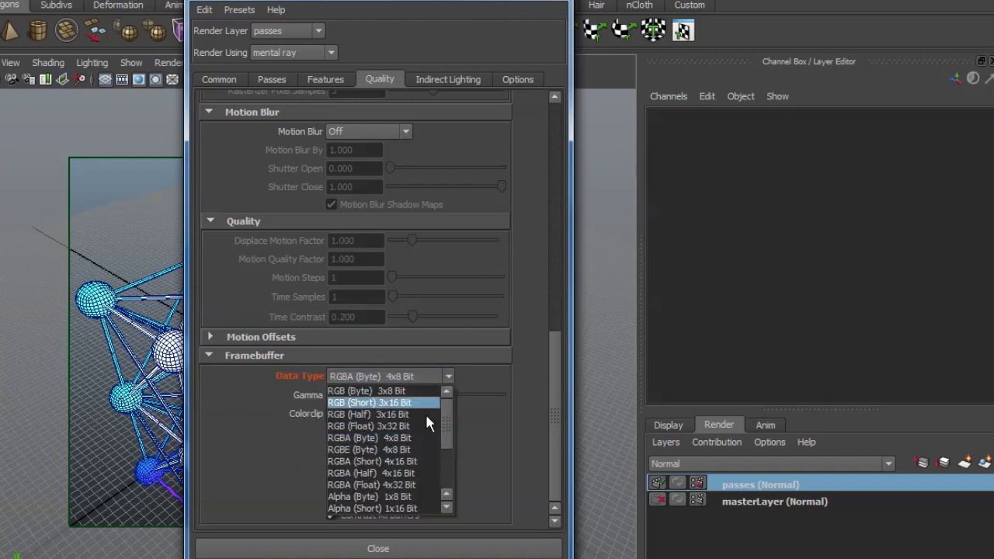
click(400, 485)
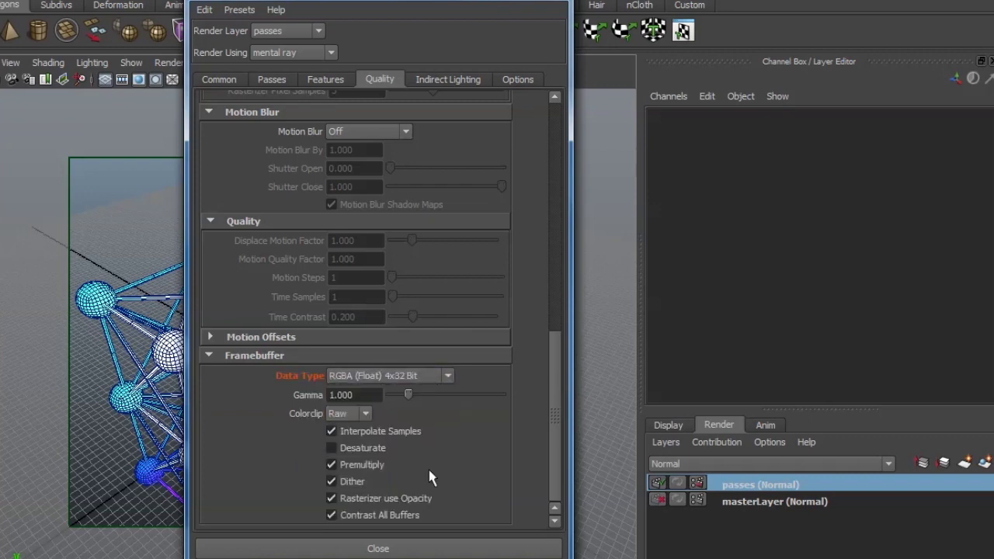
Override the layer's image format on the Common tab to OpenEXR (exr)
click(216, 80)
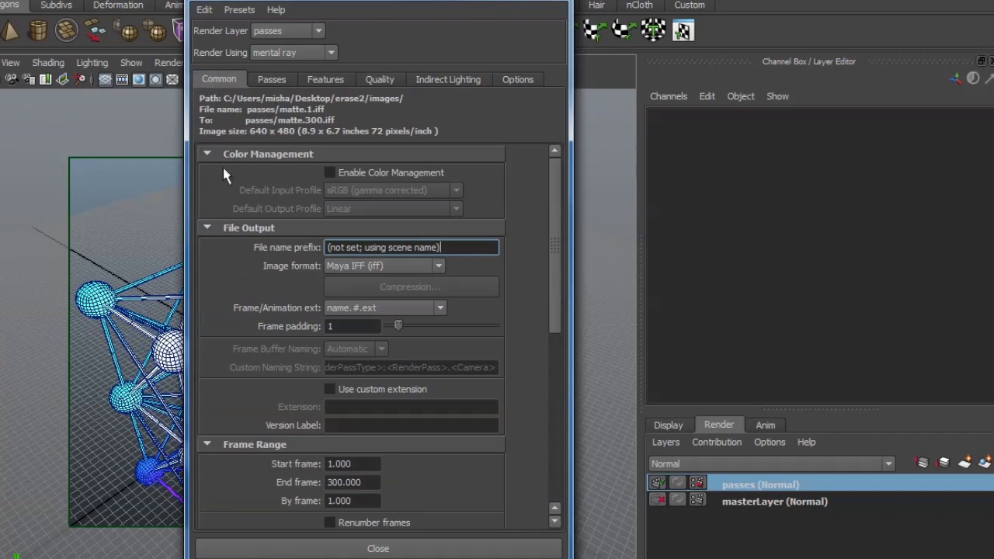
right_click(294, 269)
click(326, 293)
click(384, 266)
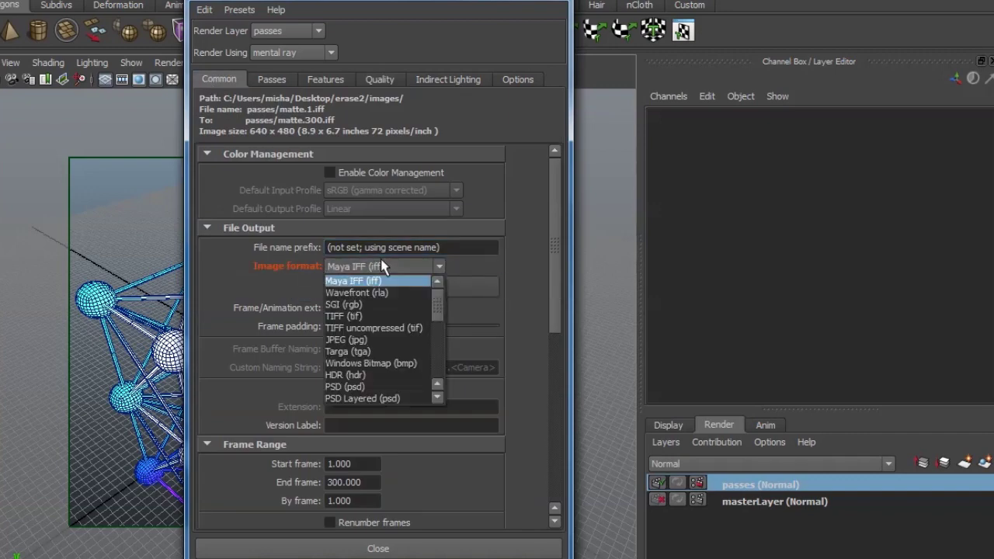
scroll(379, 340, down, 2)
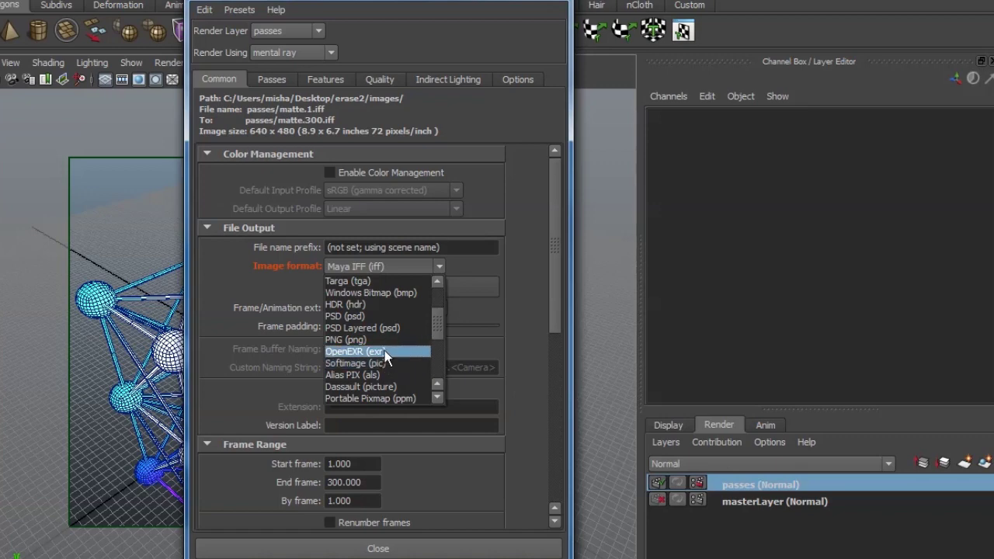
click(384, 351)
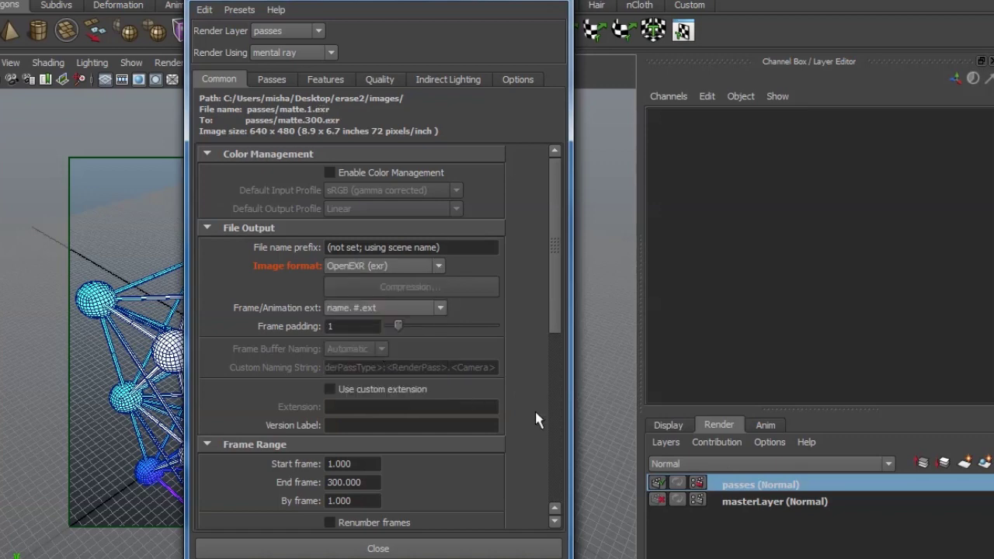
Create a normalWorld render pass of type Object Normal (World space)
click(276, 80)
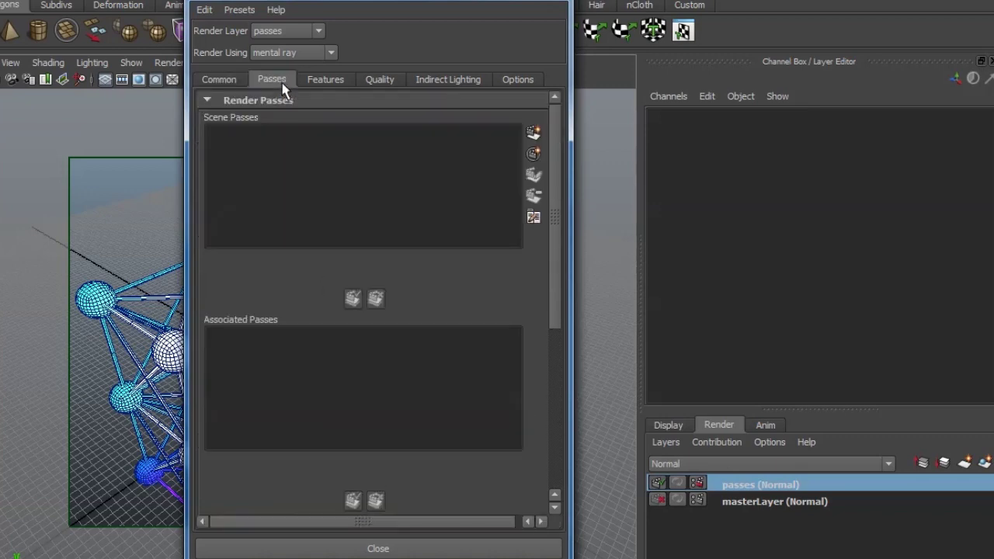
click(533, 134)
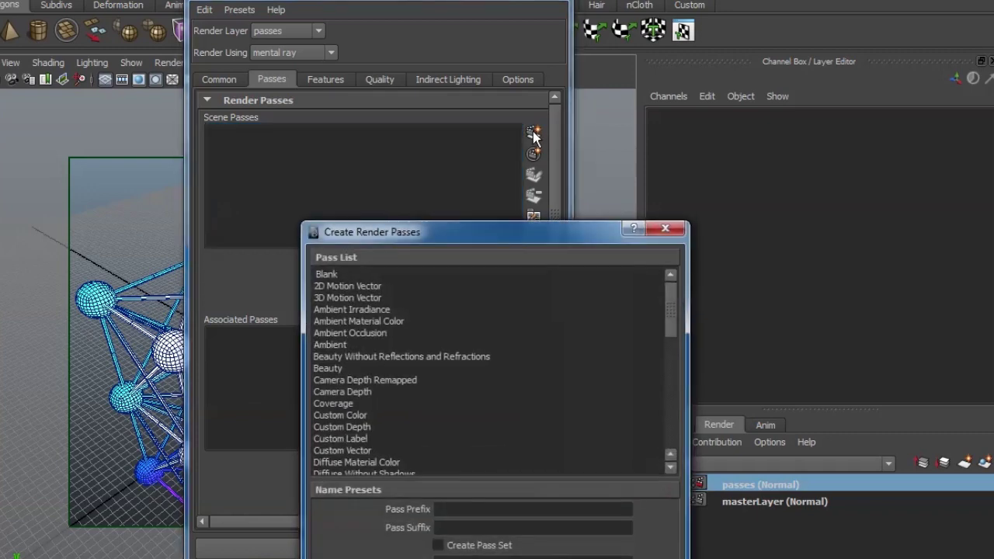
drag(511, 227, 345, 115)
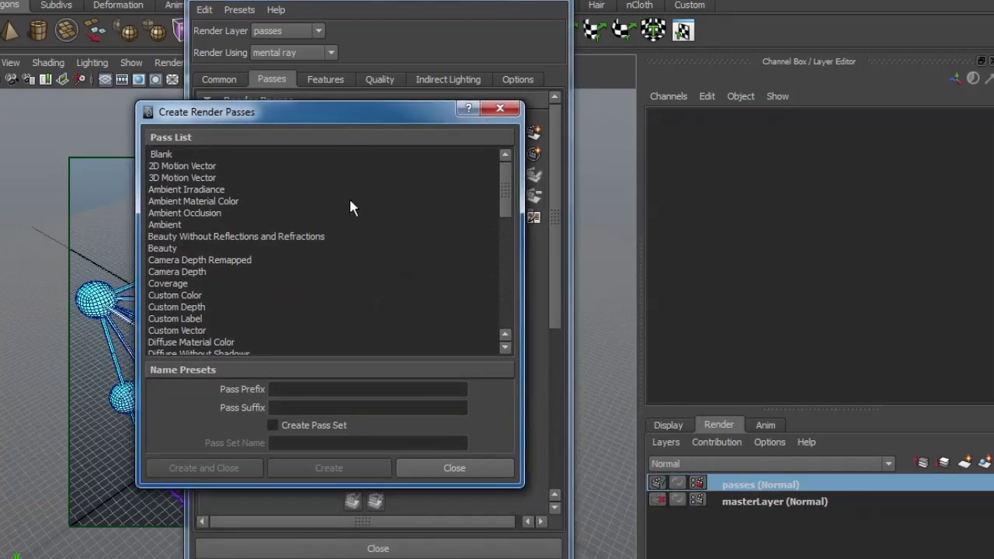
scroll(348, 207, down, 2)
scroll(334, 231, down, 4)
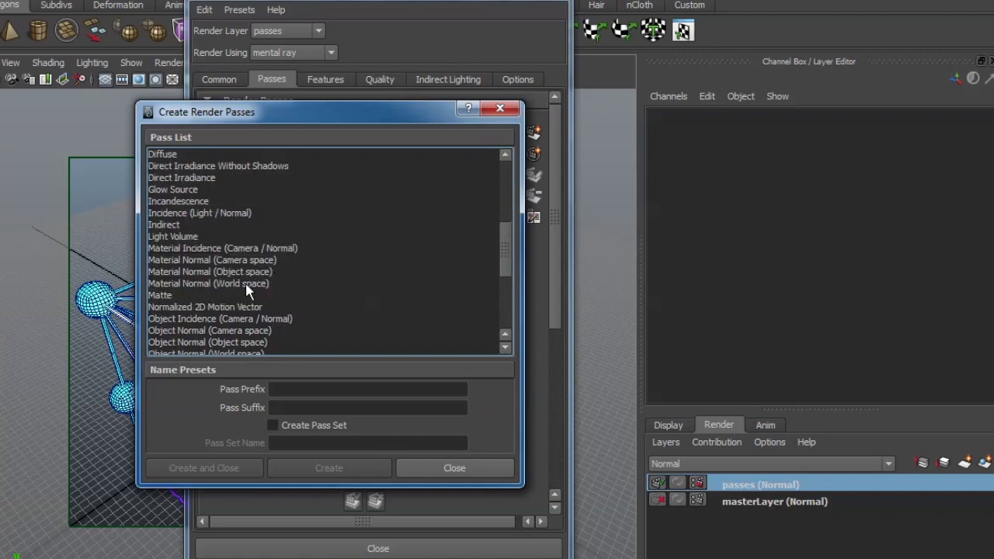
scroll(242, 287, down, 2)
click(227, 284)
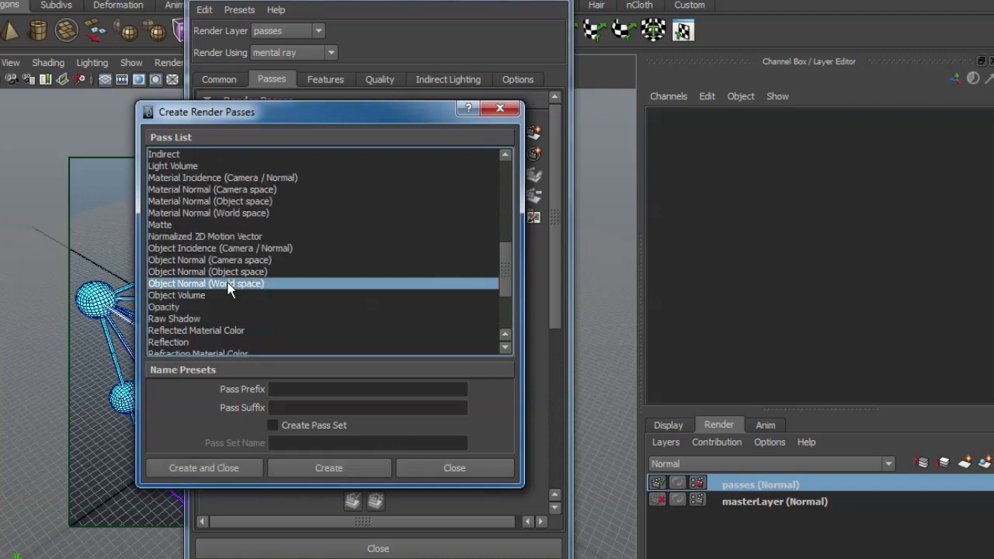
click(325, 469)
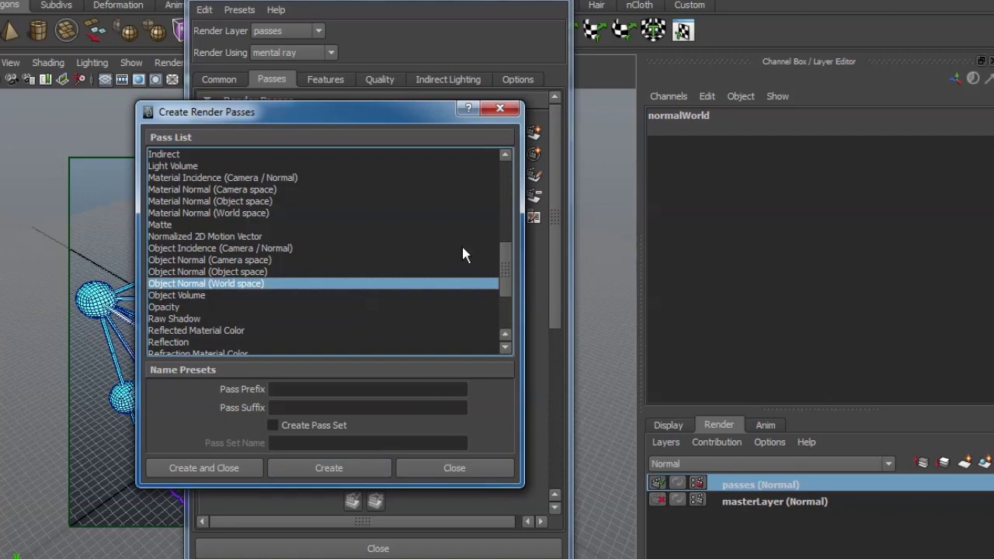
Associate normalWorld with the passes layer and close the render settings
click(455, 467)
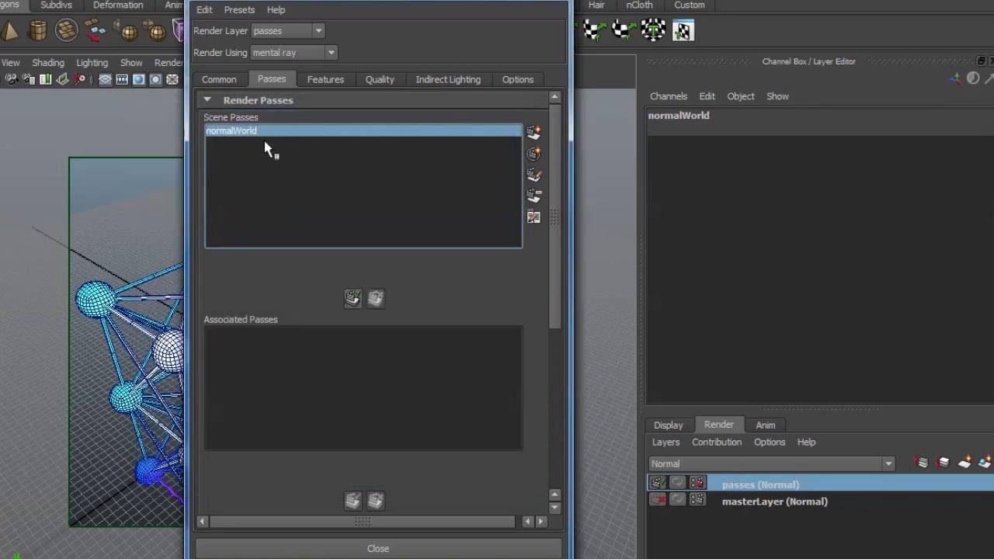
click(352, 299)
click(379, 548)
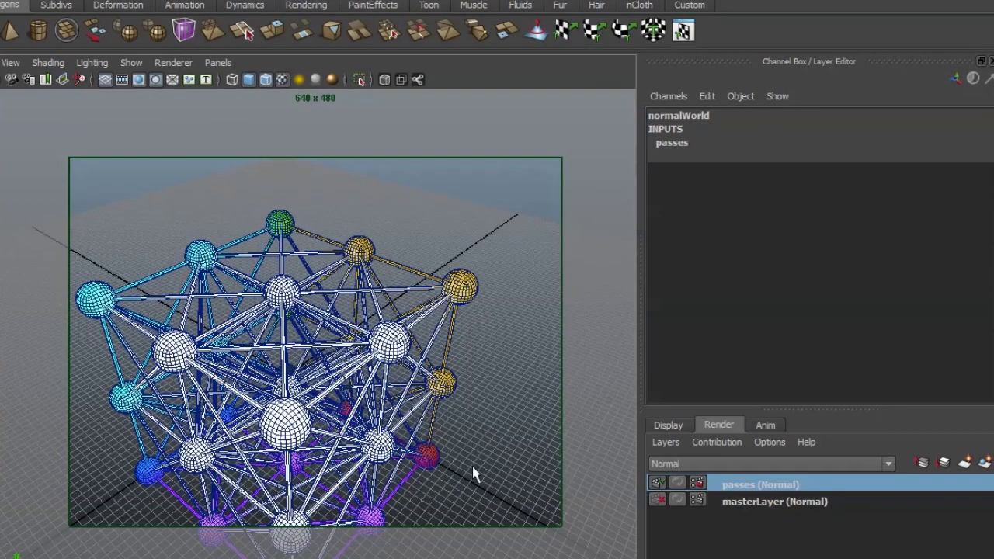
Break shotCam's mental ray Lens Shader connection to mia_exposure_simple1
click(526, 428)
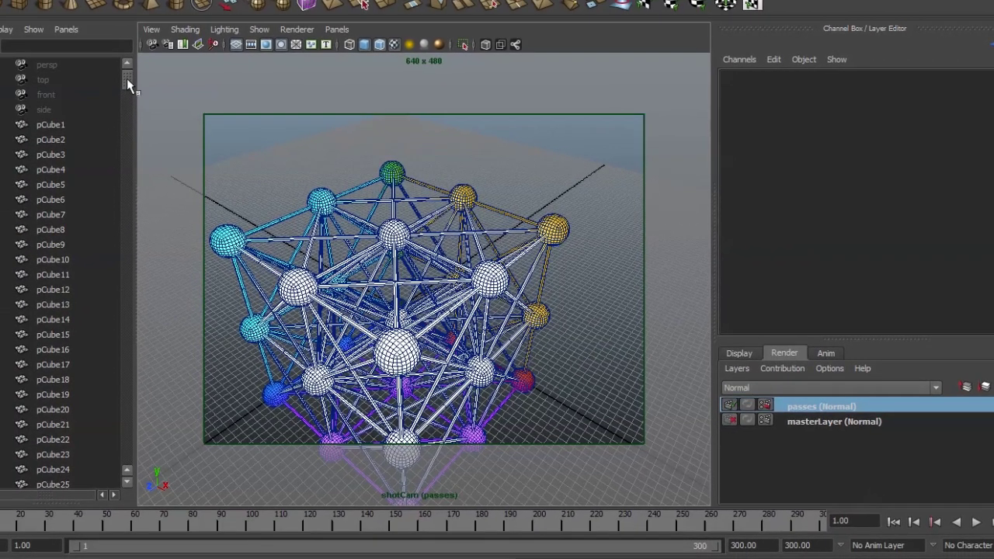
drag(126, 79, 74, 455)
click(55, 439)
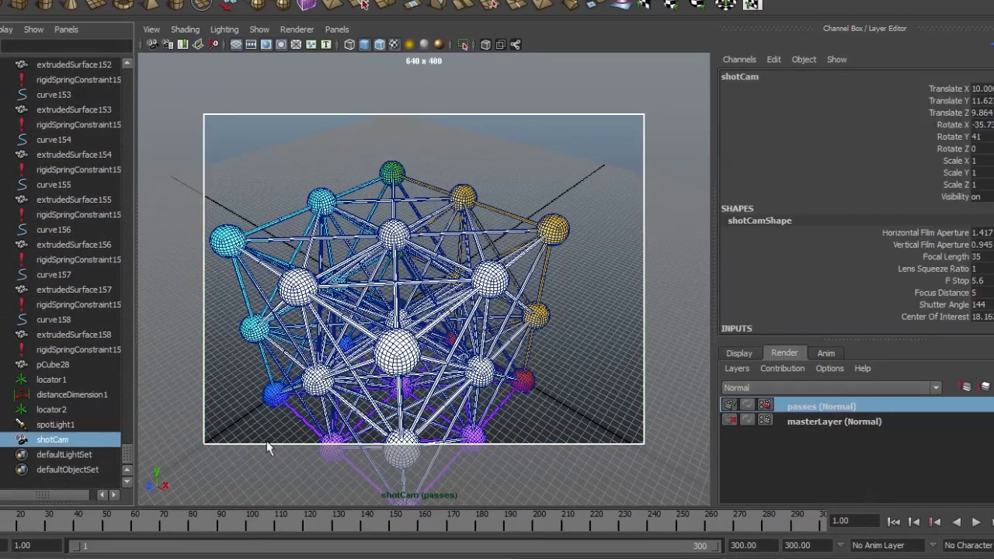
key(ctrl+a)
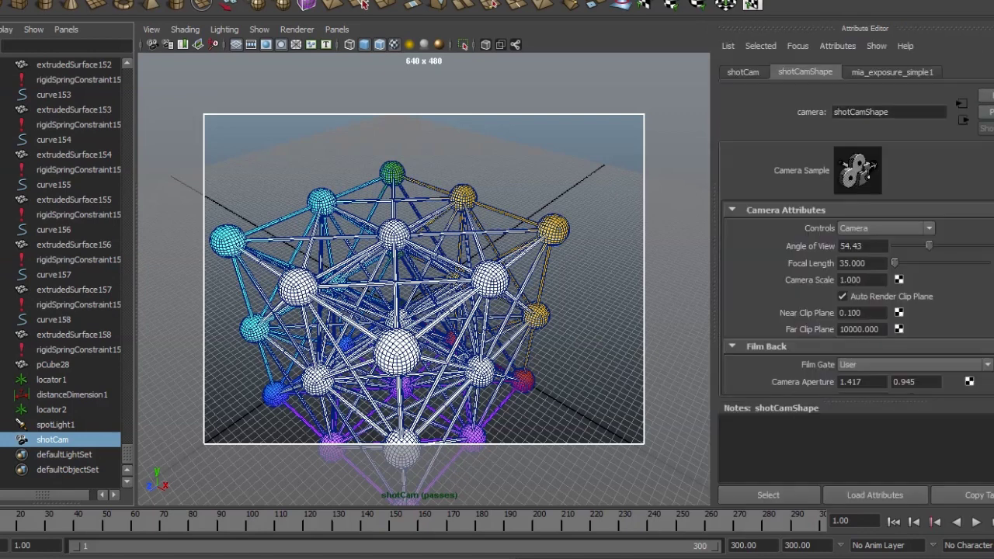
scroll(730, 272, down, 8)
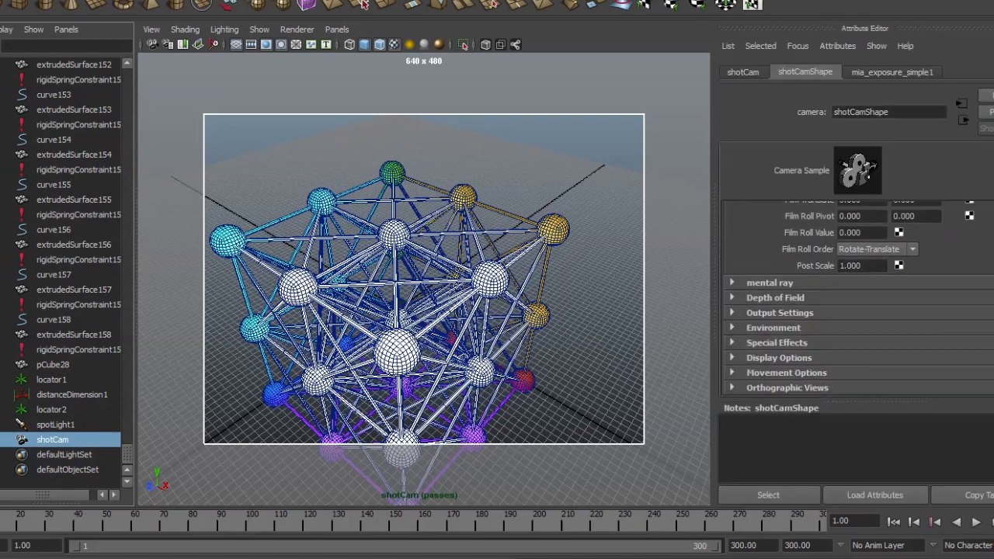
click(732, 241)
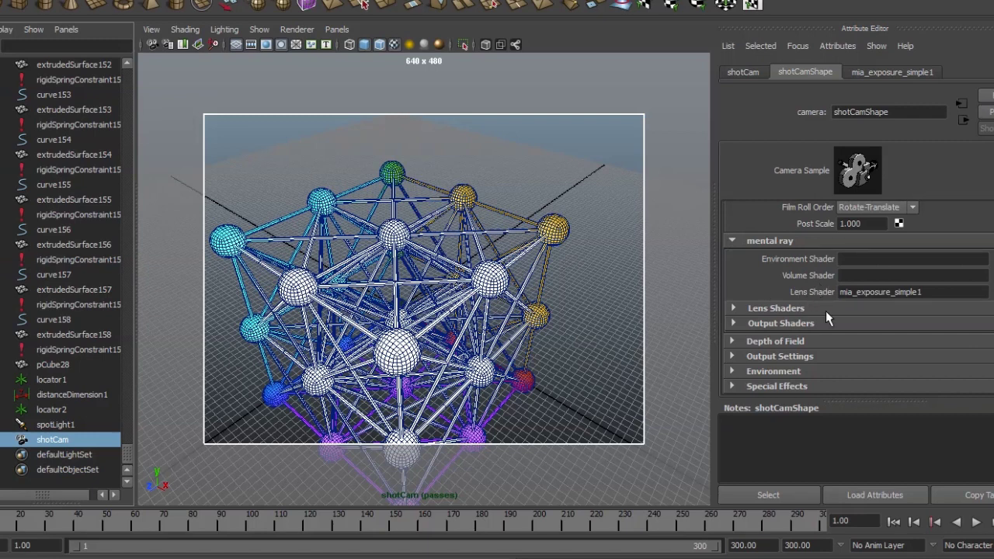
right_click(815, 293)
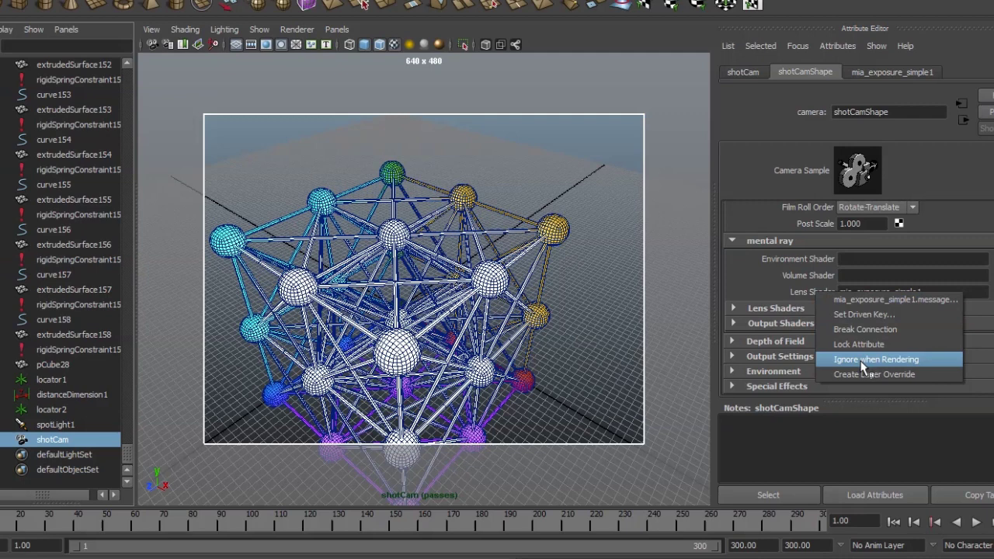
click(873, 329)
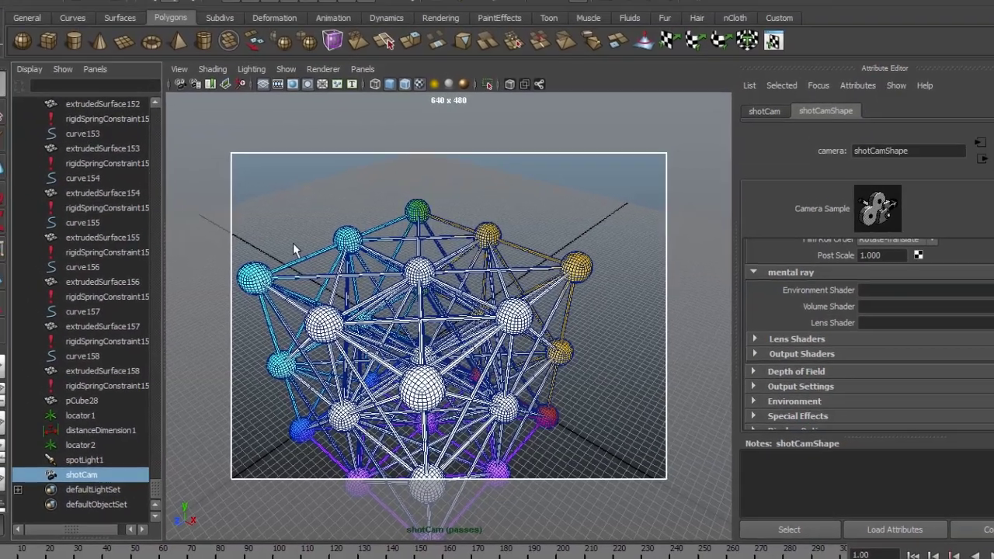
Export the selected shotCam camera as a Maya ASCII file named 'shotCam'
click(11, 5)
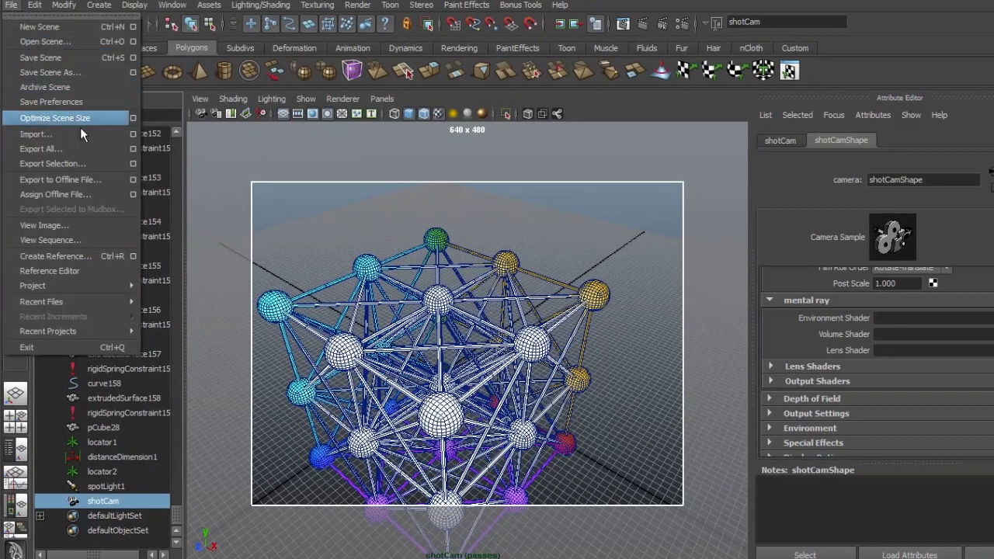
click(113, 164)
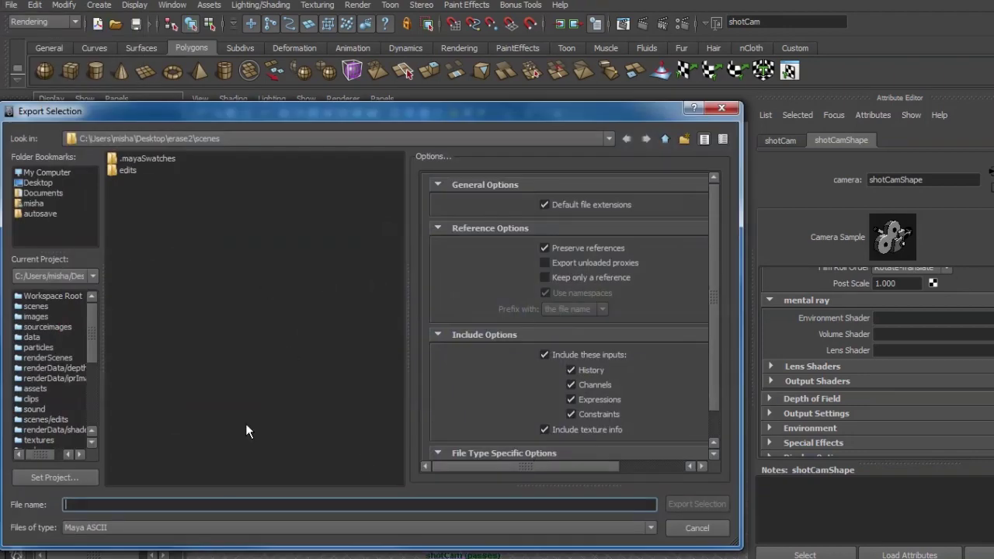
text(shotCam)
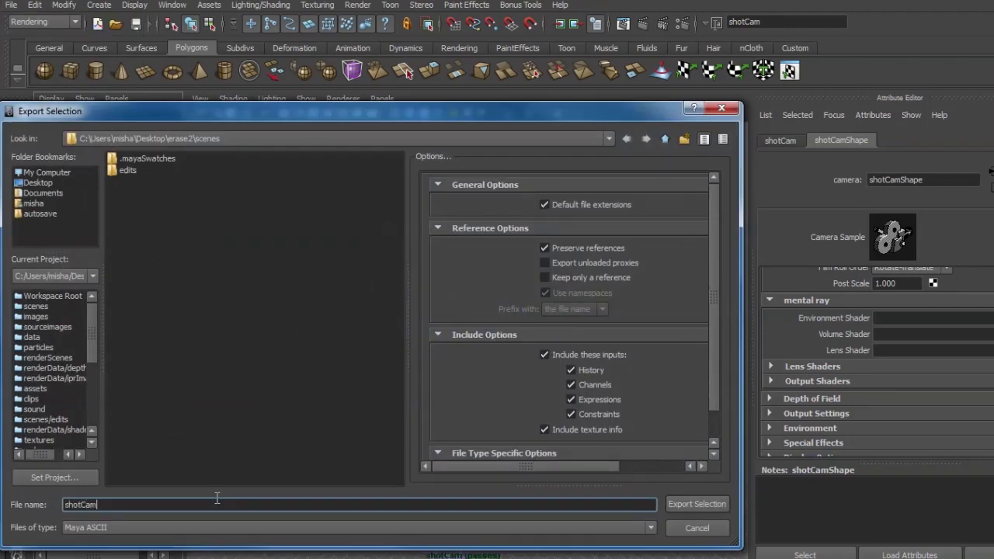
click(696, 503)
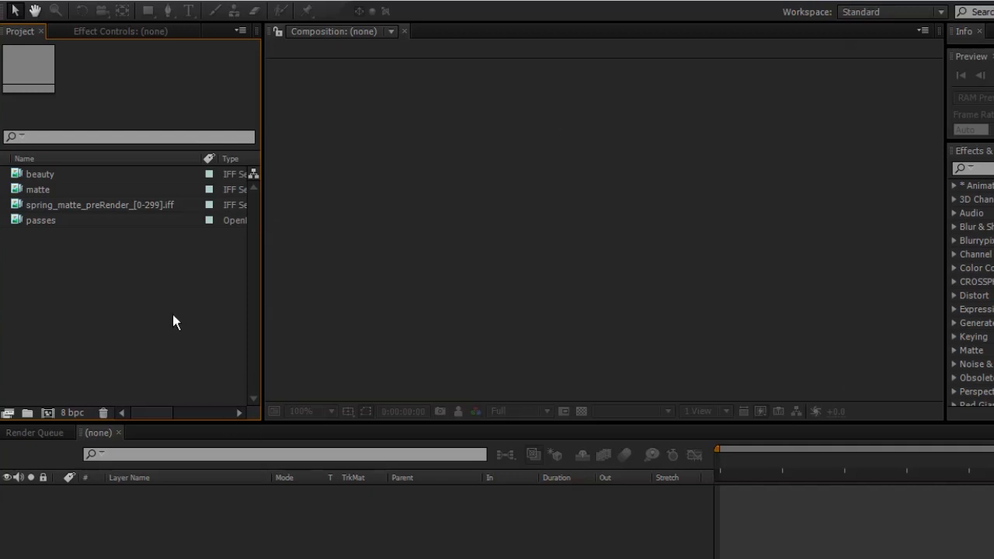
Import shotCam.ma into the After Effects project as a composition
right_click(140, 309)
mouse_move(216, 371)
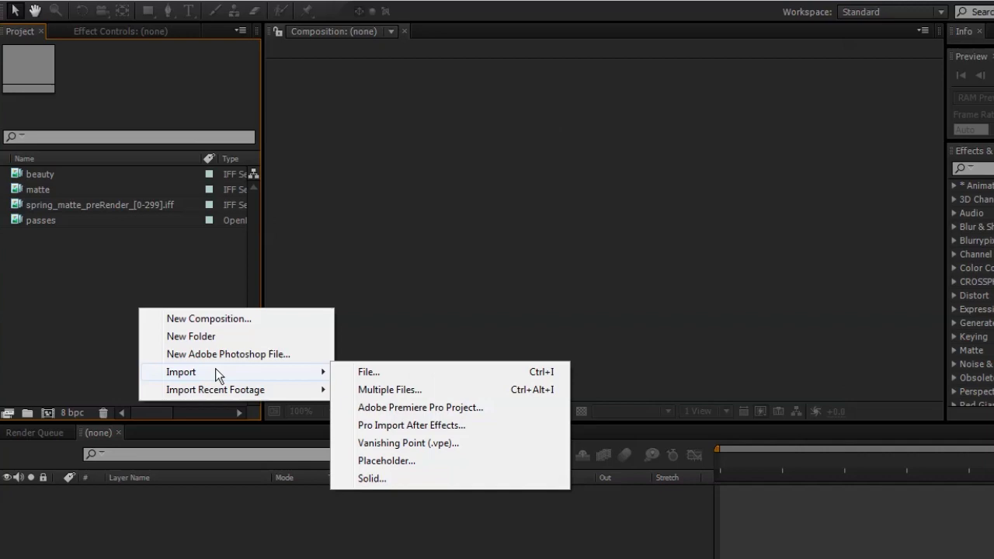
click(417, 372)
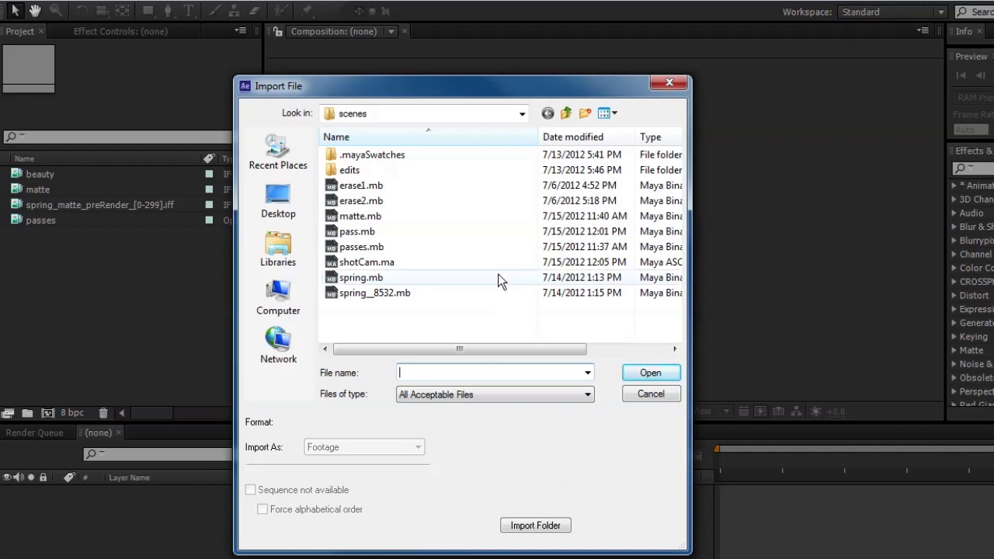
click(413, 265)
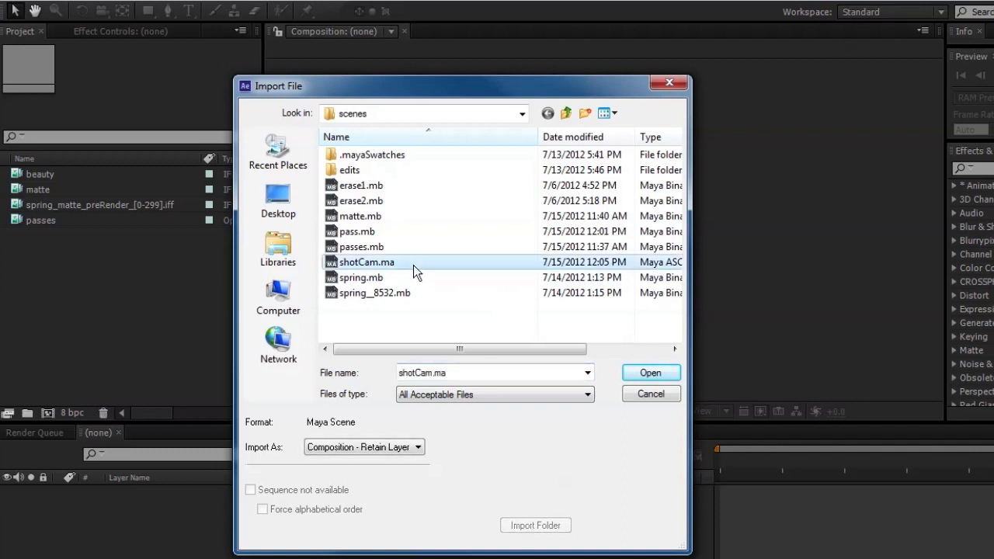
double_click(413, 265)
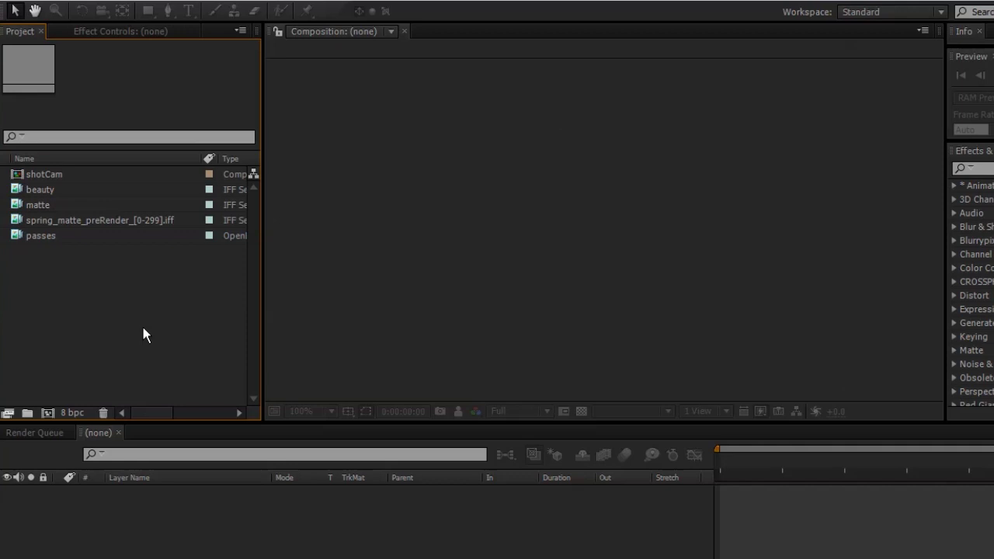
Turn on Preserve RGB in the passes footage's colour management interpretation
click(56, 240)
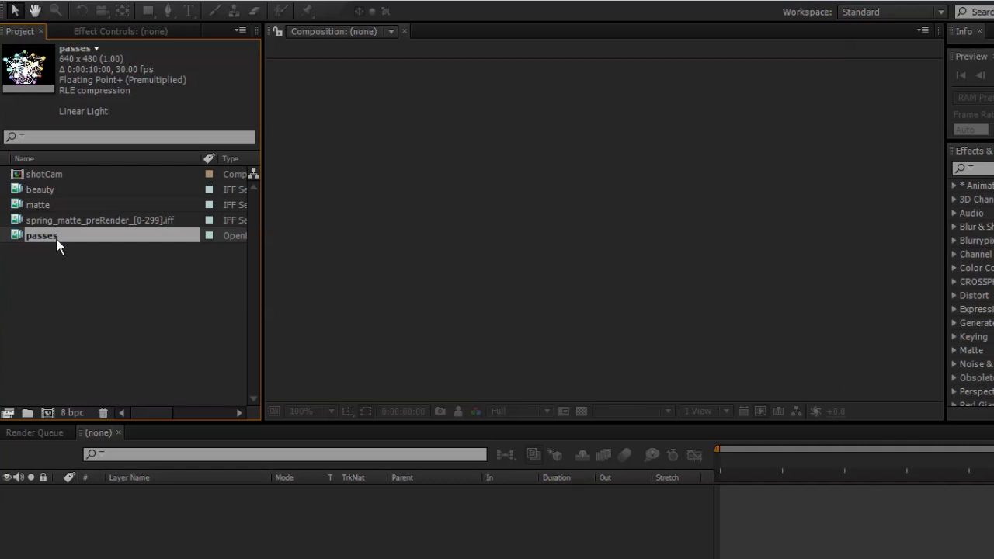
right_click(57, 245)
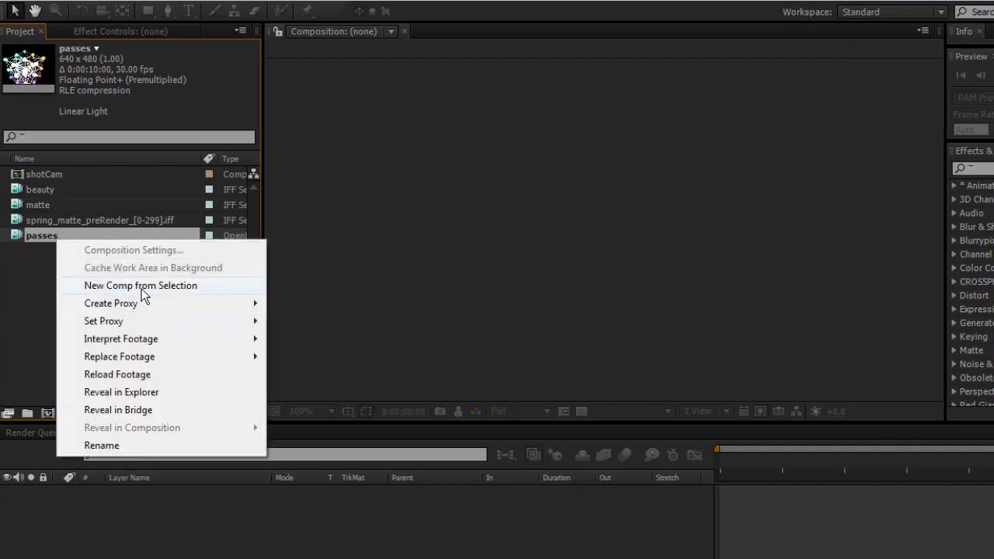
mouse_move(143, 337)
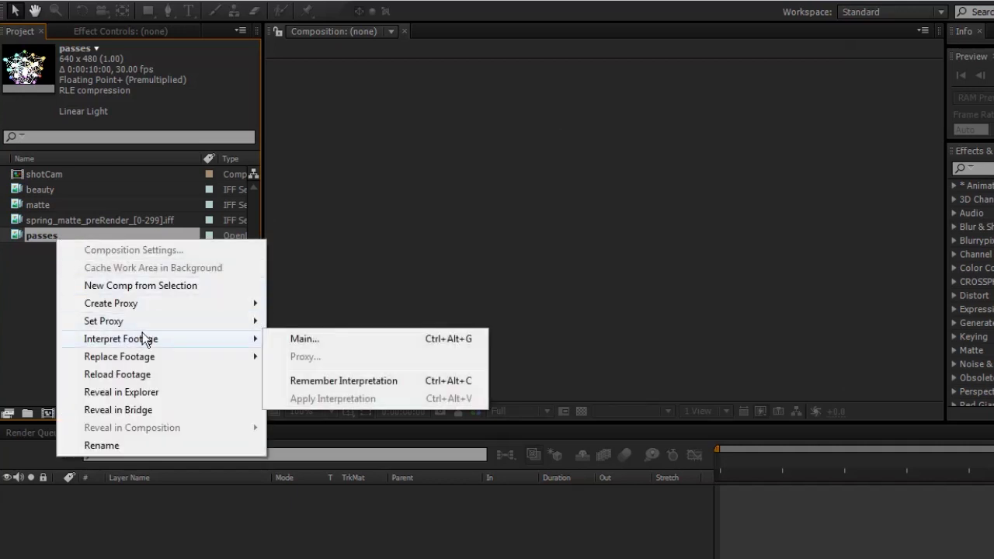
click(327, 341)
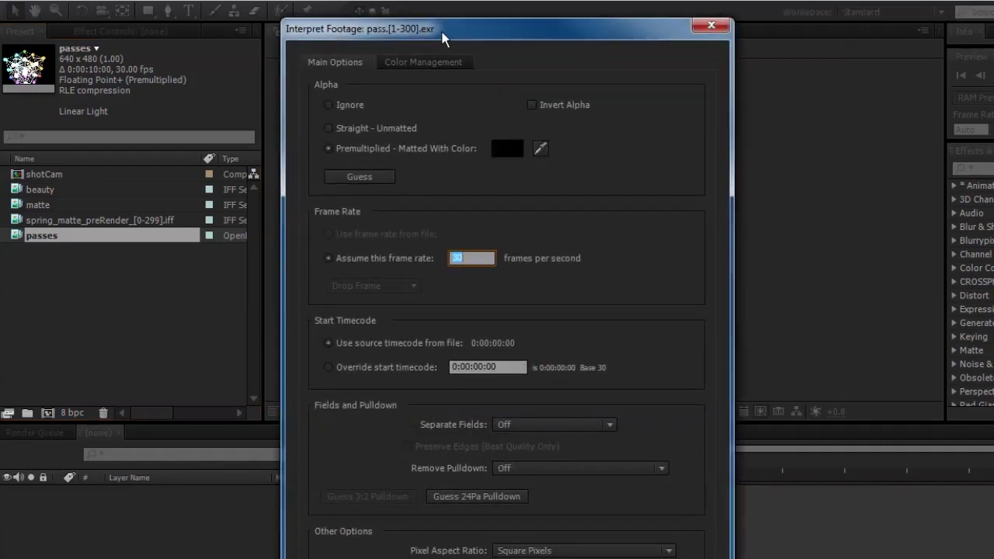
drag(441, 31, 438, 21)
click(427, 56)
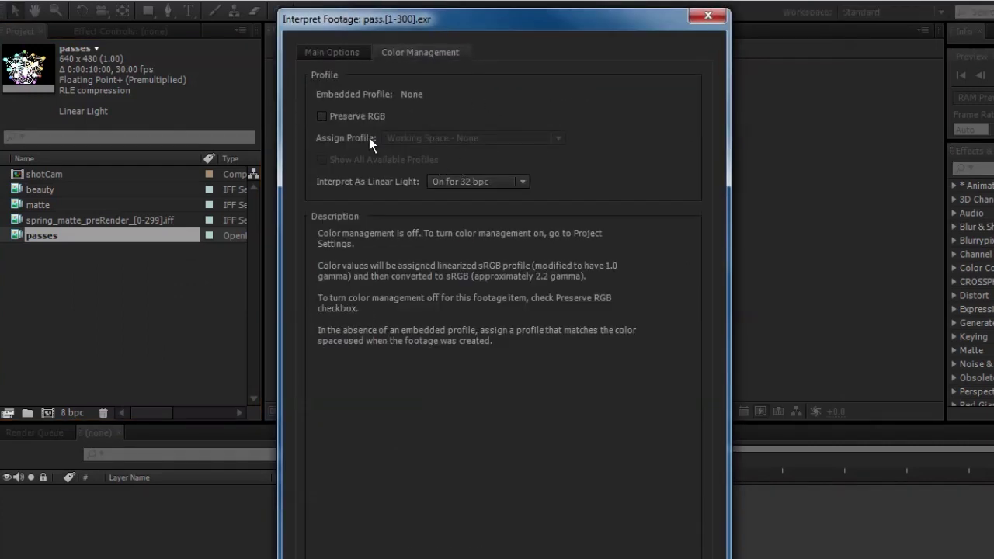
click(321, 116)
Apply the interpretation change and set the project colour depth to 32 bpc
key(Return)
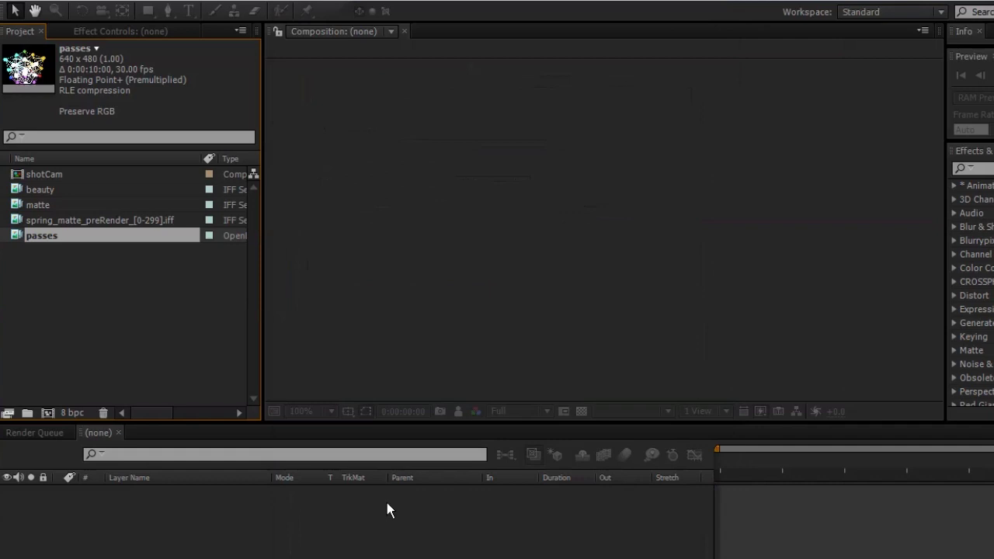
click(101, 352)
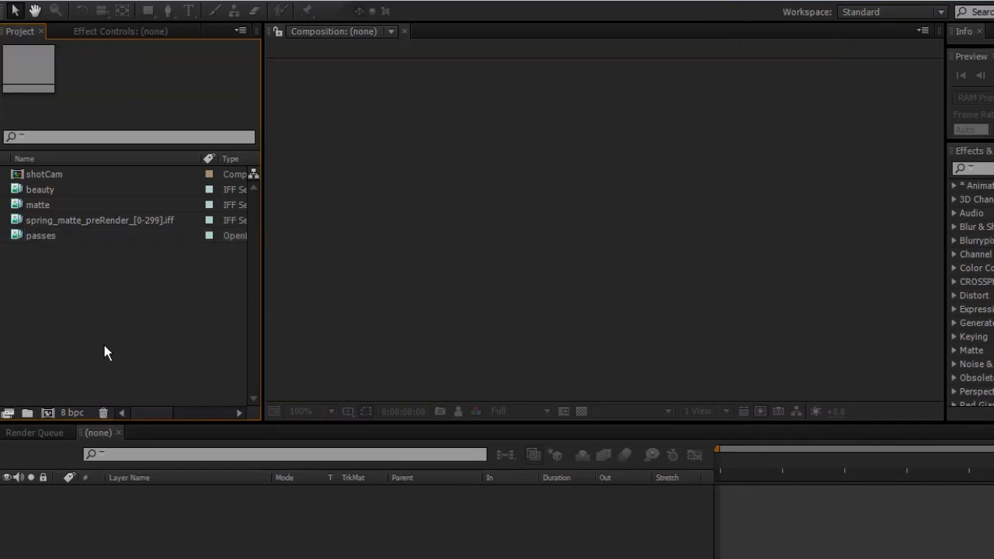
click(70, 414)
Create a composition named 'main' from the spring_matte_preRender and passes footage
click(83, 221)
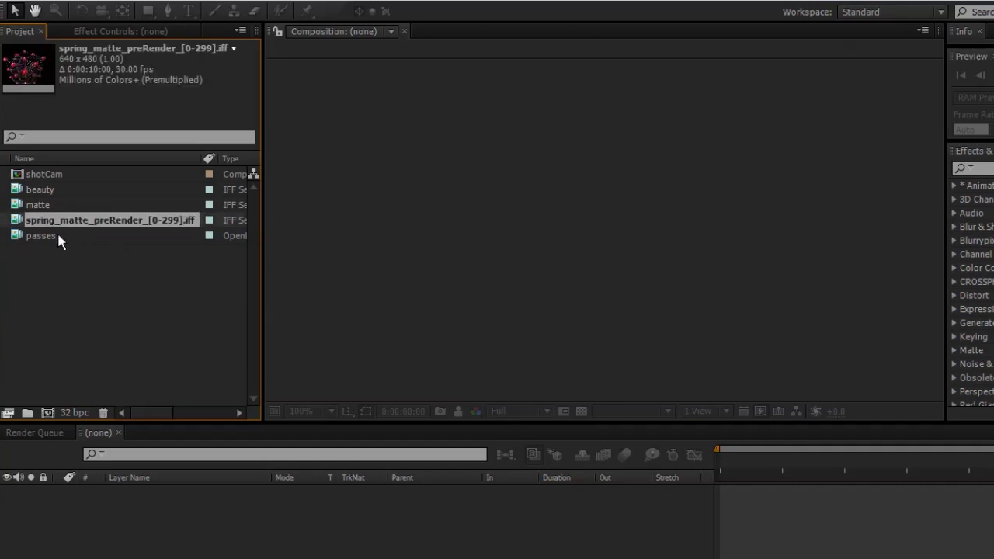
shift+click(59, 236)
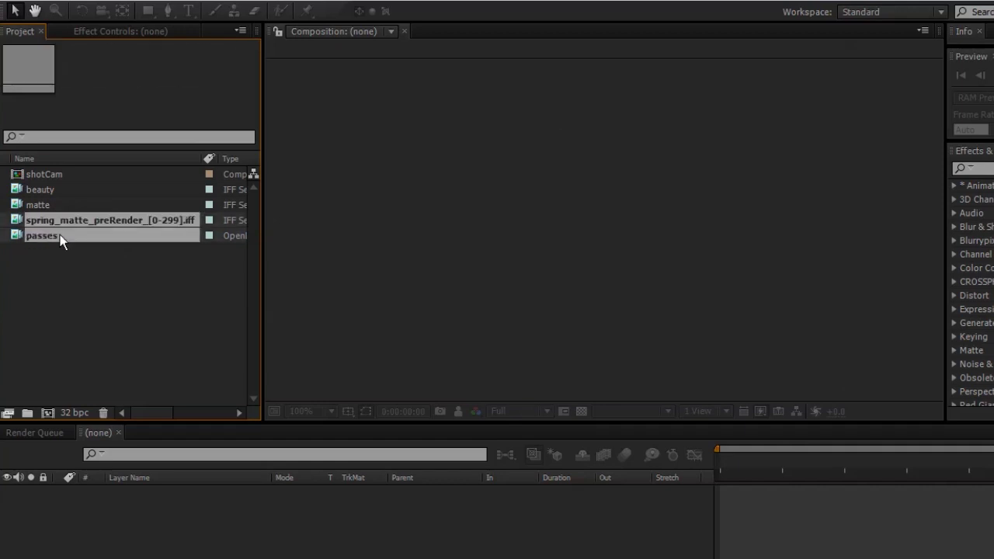
drag(60, 241, 48, 410)
click(600, 506)
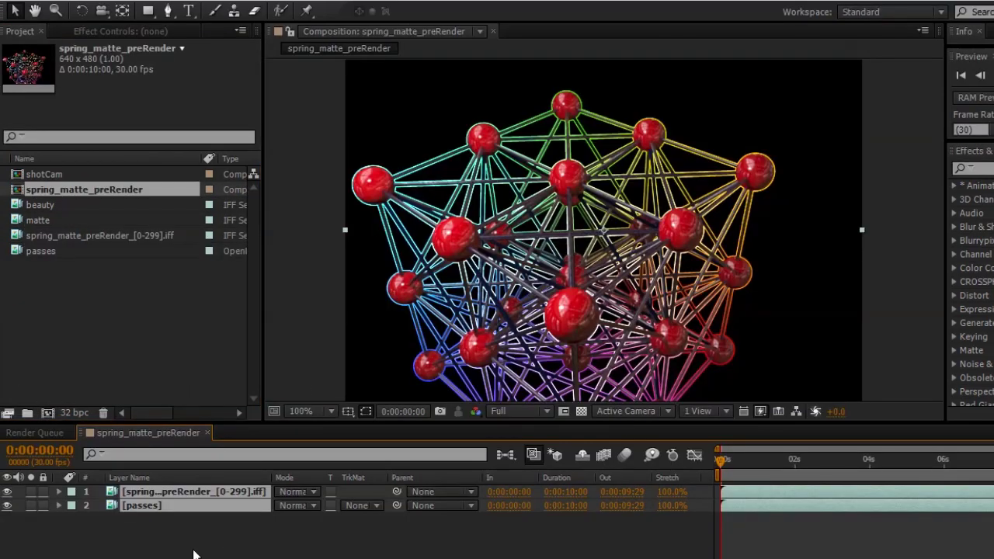
click(152, 328)
click(111, 190)
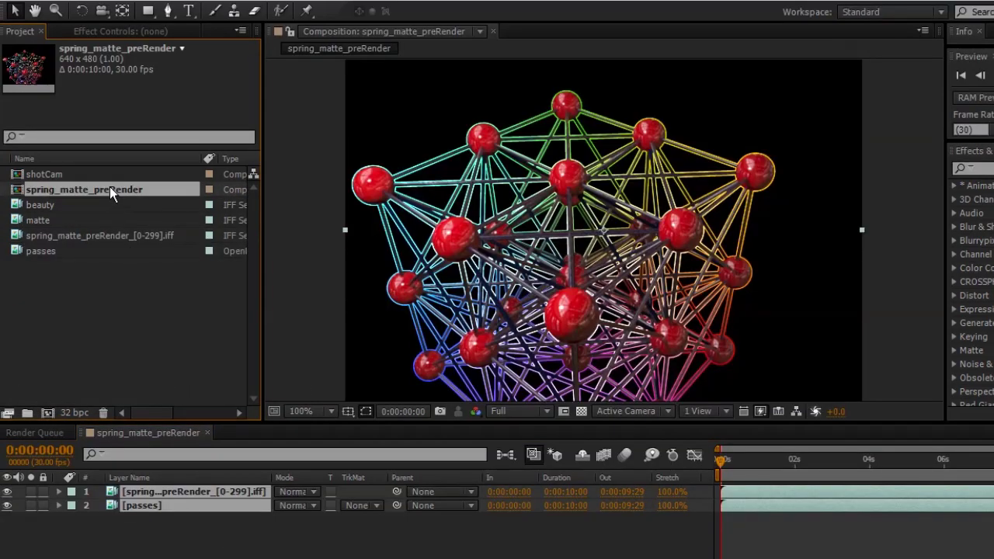
key(Return)
text(main)
key(Return)
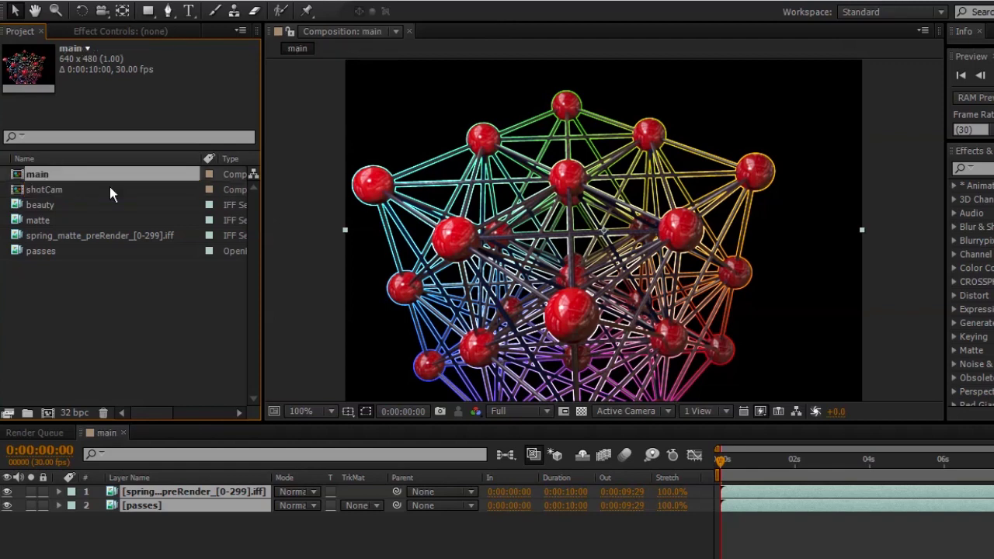
Duplicate the passes layer and rename the copy 'position'
click(193, 512)
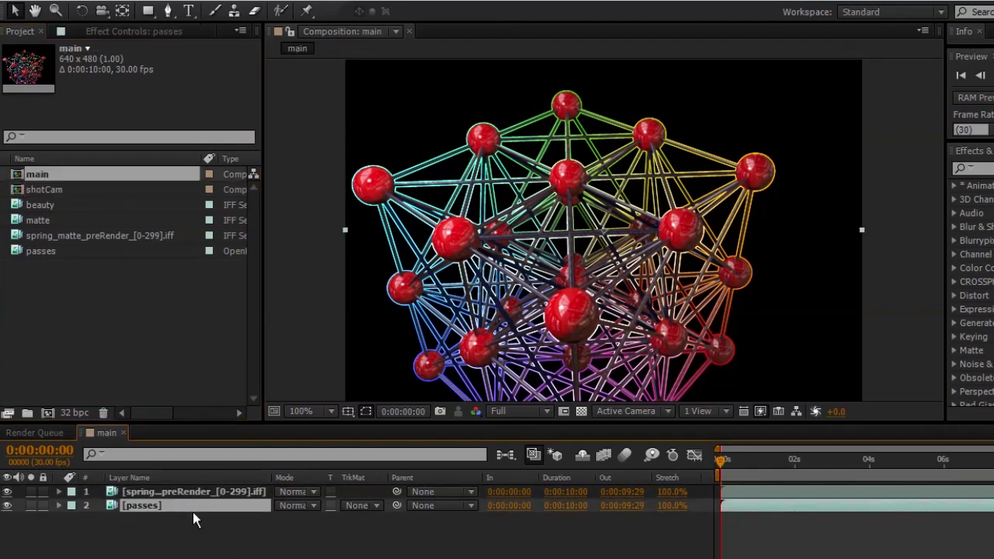
key(ctrl+d)
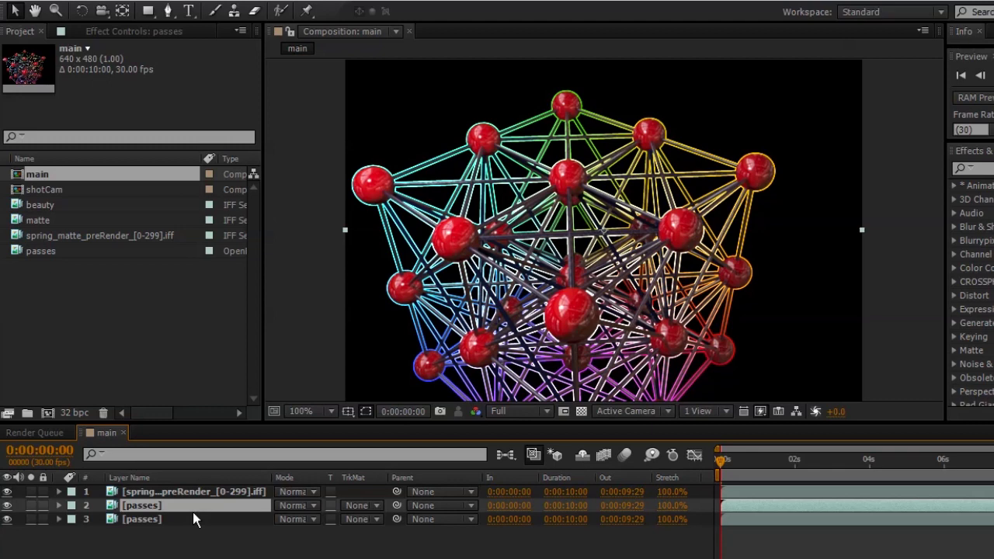
key(Return)
text(position)
key(Return)
Pre-compose the lower passes layer into a composition named 'normal'
click(192, 514)
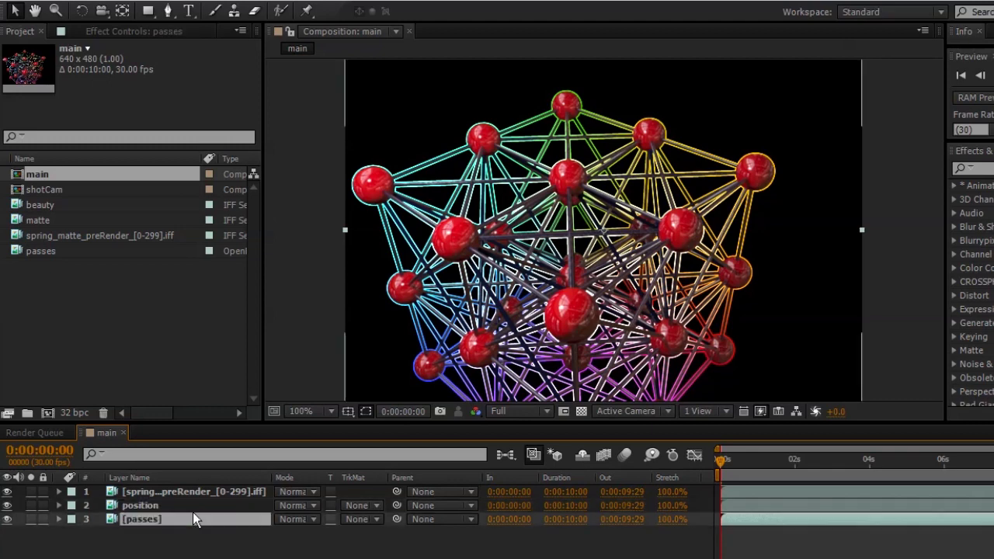
key(ctrl+shift+c)
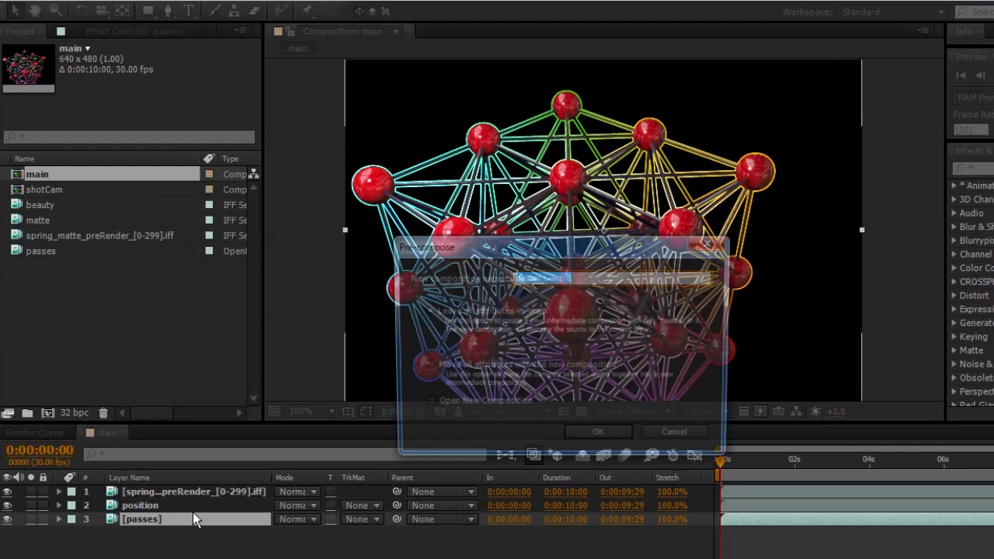
text(normal)
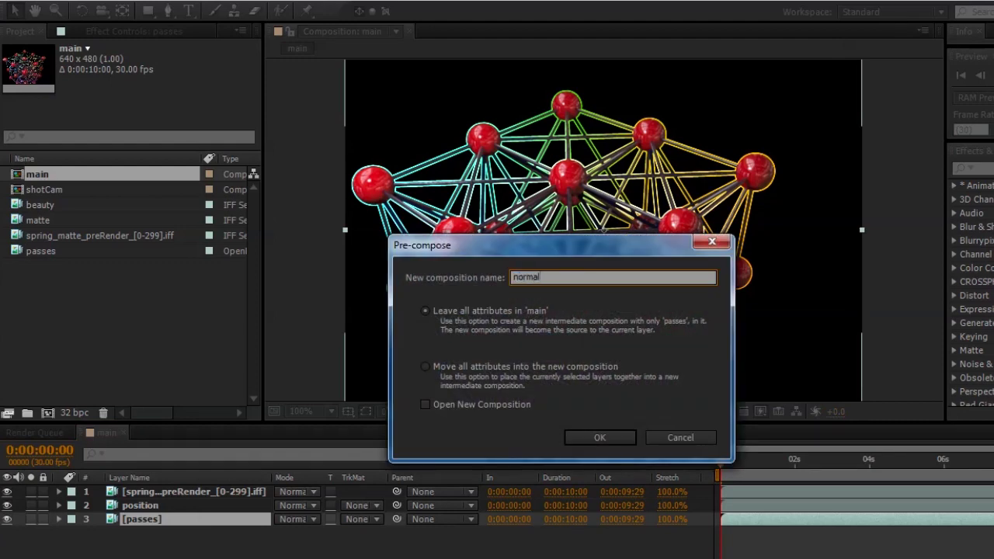
click(600, 438)
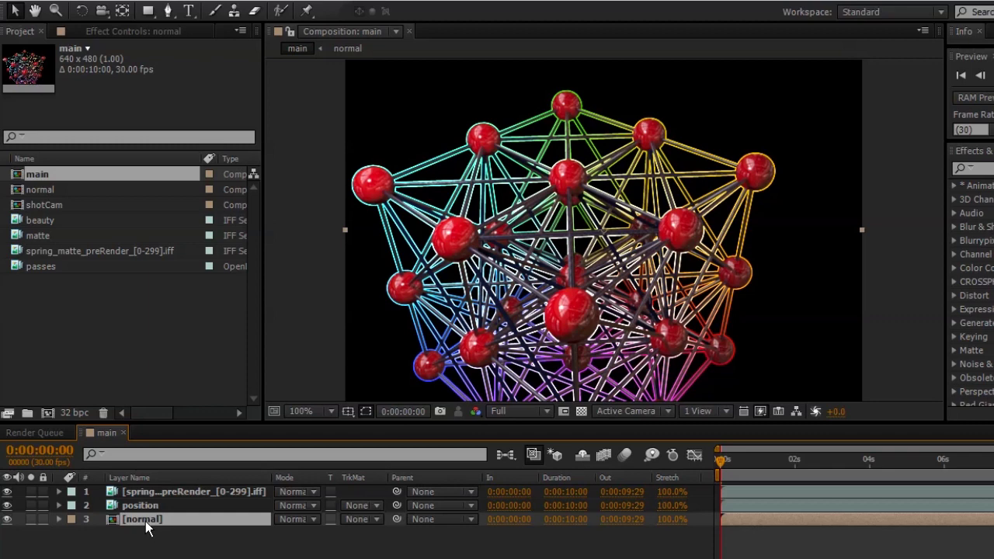
Inside the normal precomp, apply the EXtractoR effect to the passes layer
double_click(145, 521)
click(167, 490)
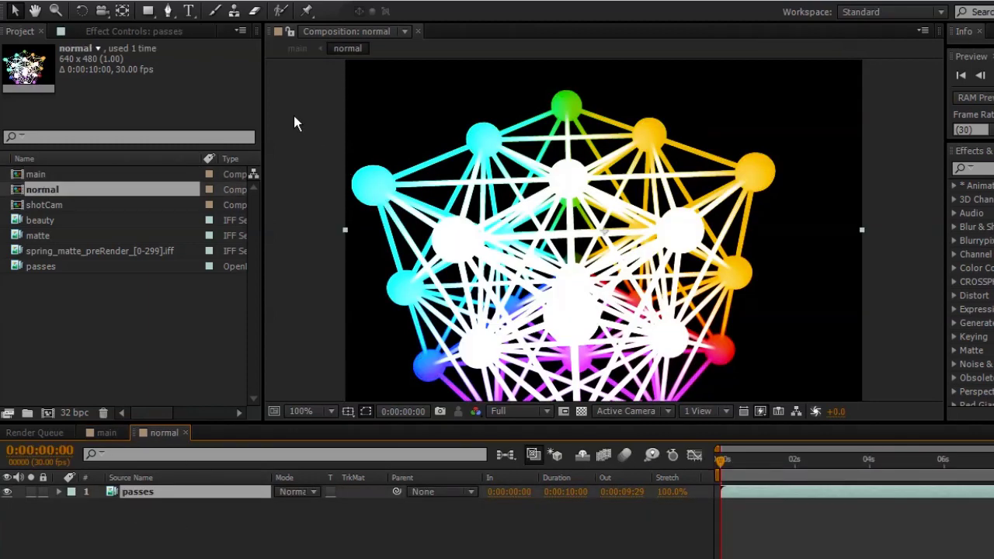
click(171, 0)
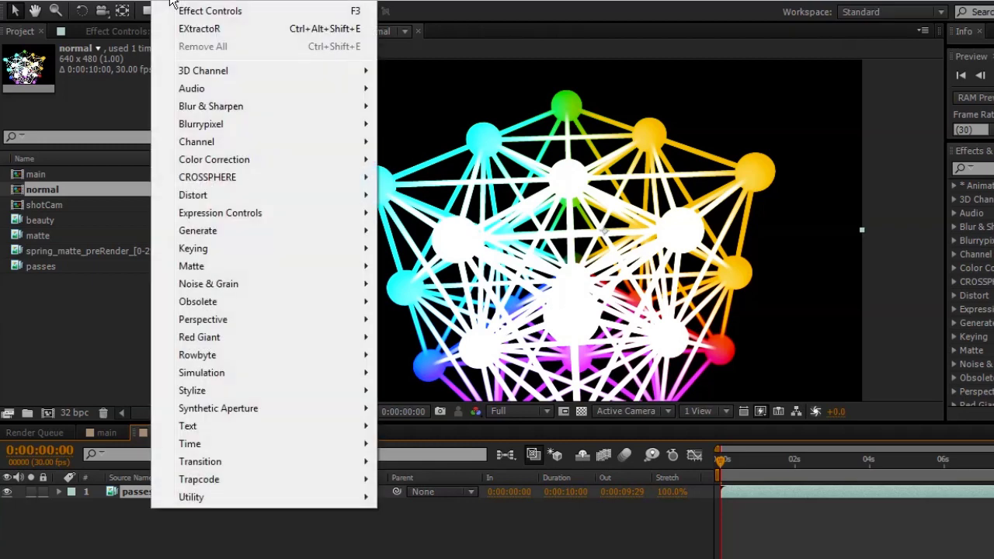
mouse_move(241, 77)
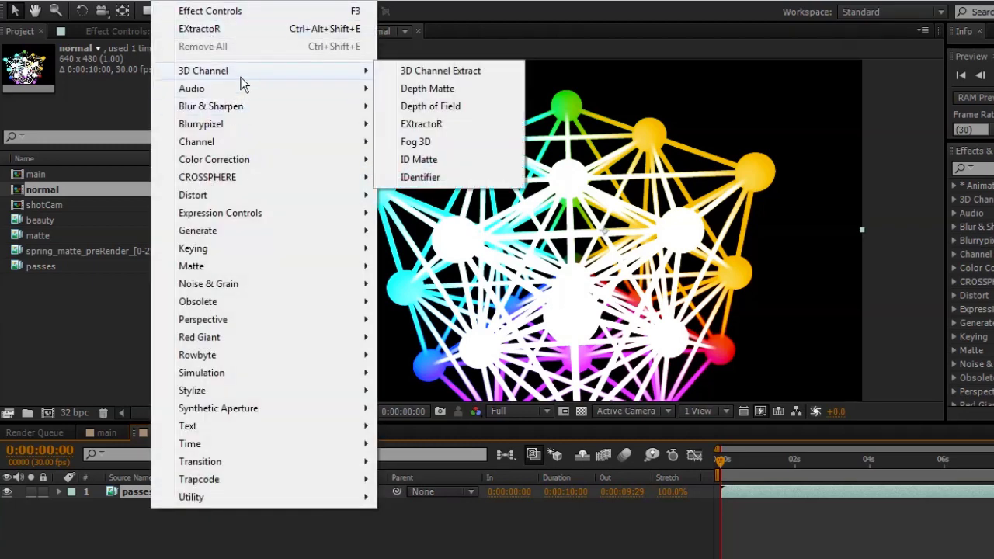
click(421, 124)
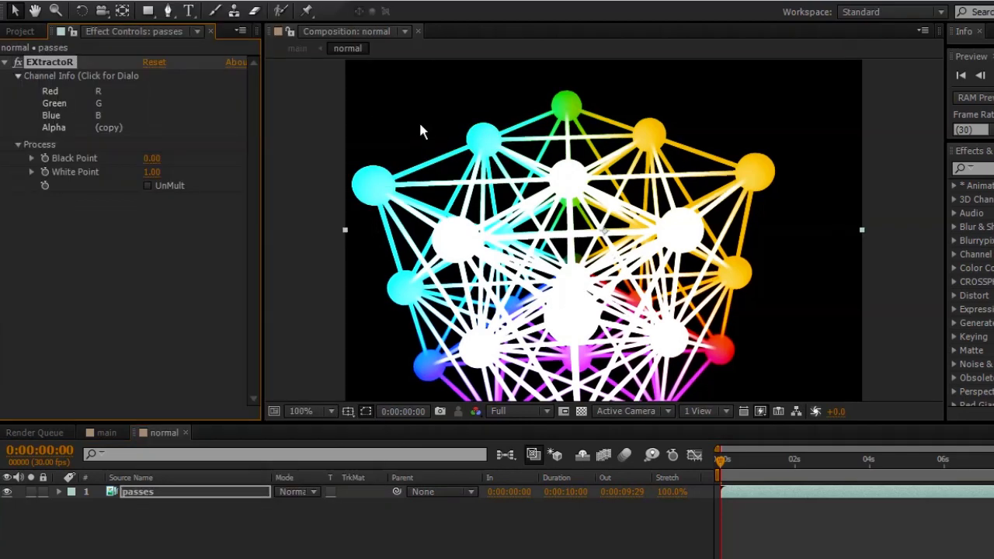
Map EXtractoR's red, green and blue to the normalWorld NX, NY and NZ channels
click(86, 106)
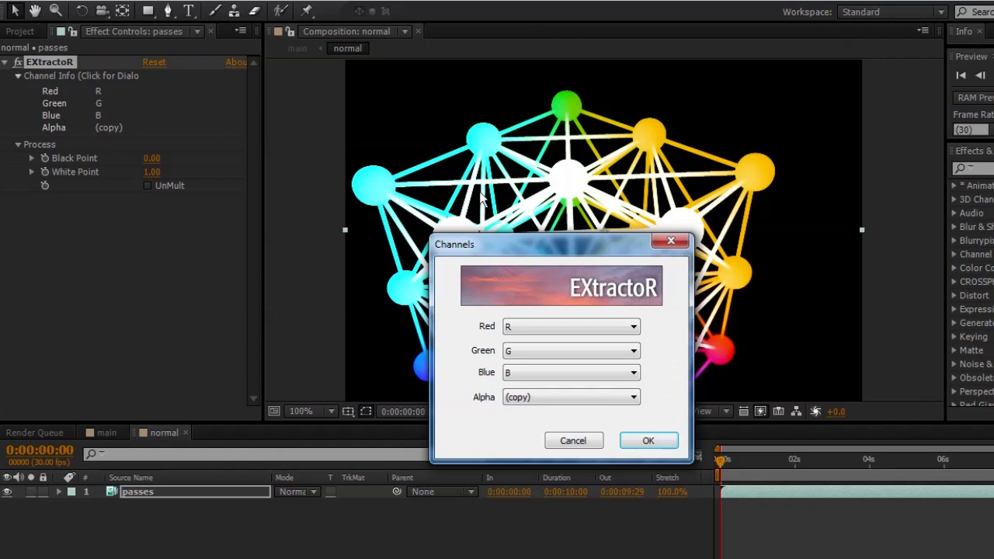
click(608, 328)
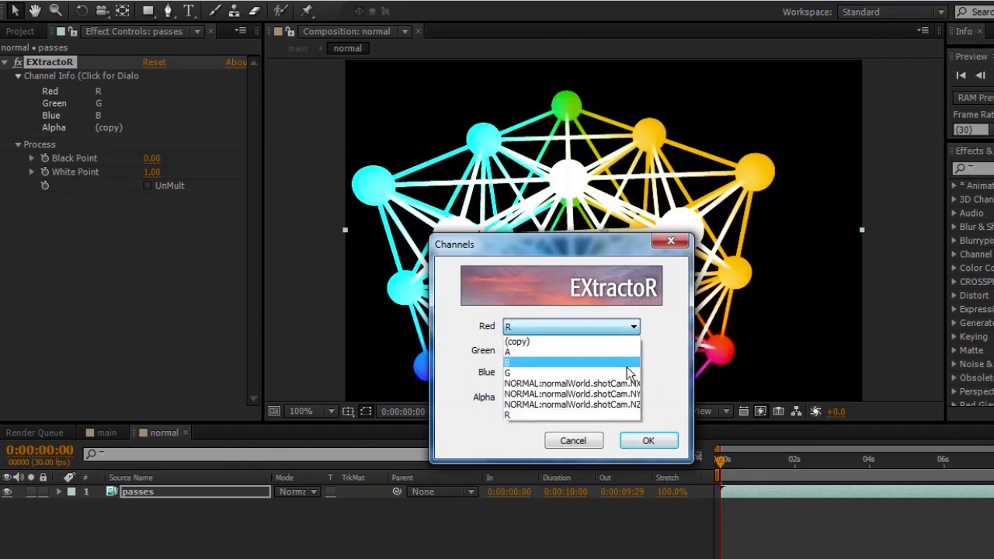
click(622, 384)
click(612, 351)
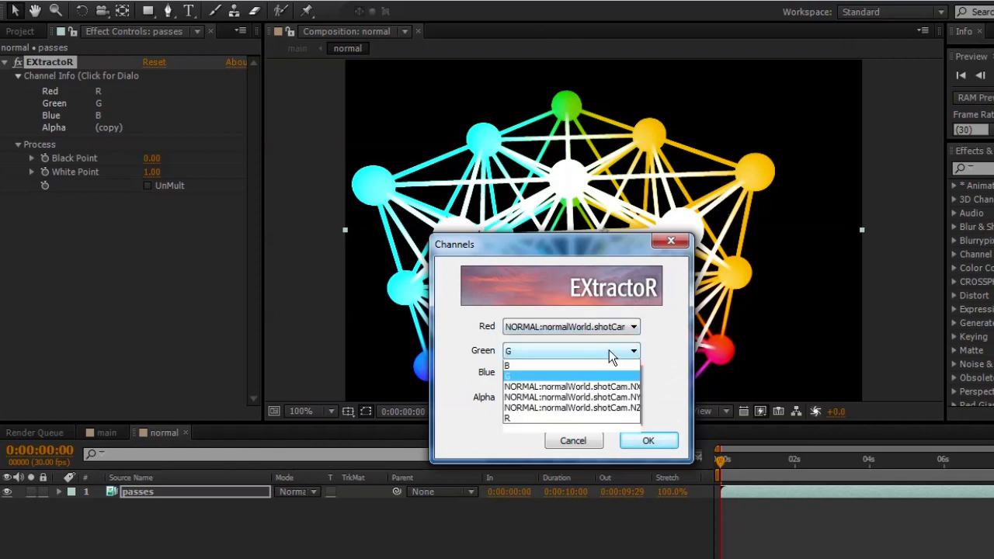
click(633, 420)
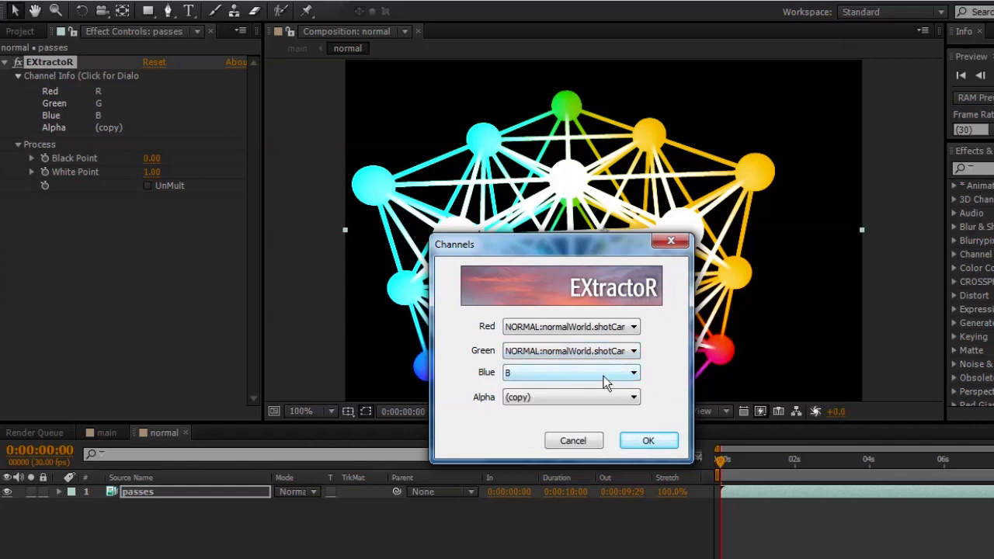
click(609, 374)
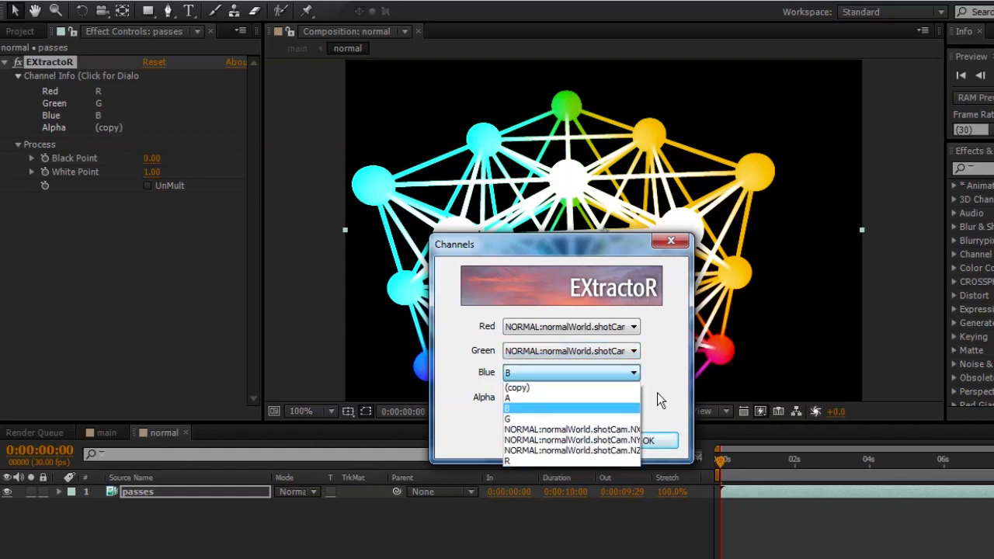
click(611, 454)
click(661, 440)
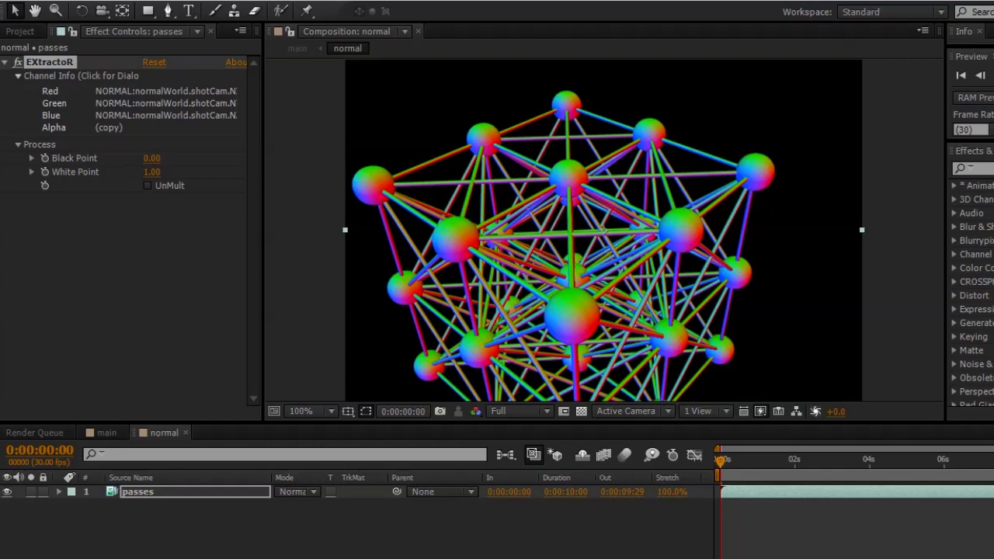
click(197, 534)
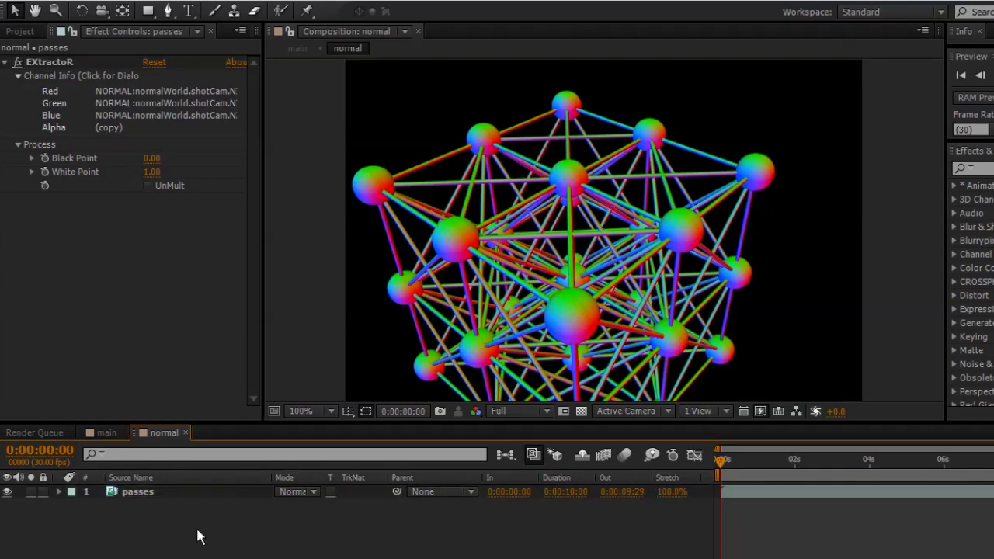
Add a black comp-sized 640×480 solid named 'Pixel Cloud' to the main comp
click(105, 433)
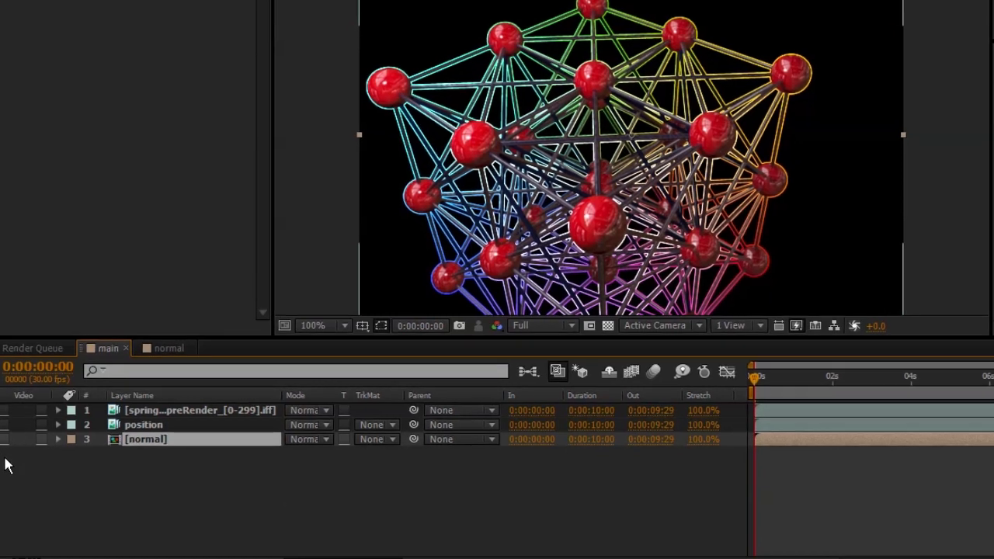
right_click(212, 478)
mouse_move(280, 481)
click(518, 533)
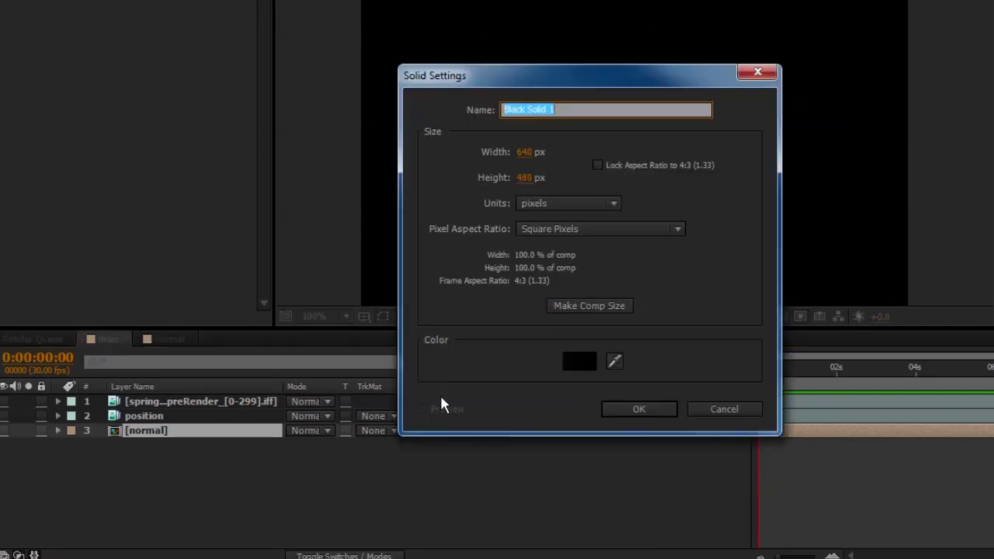
text(Pixel Cloud)
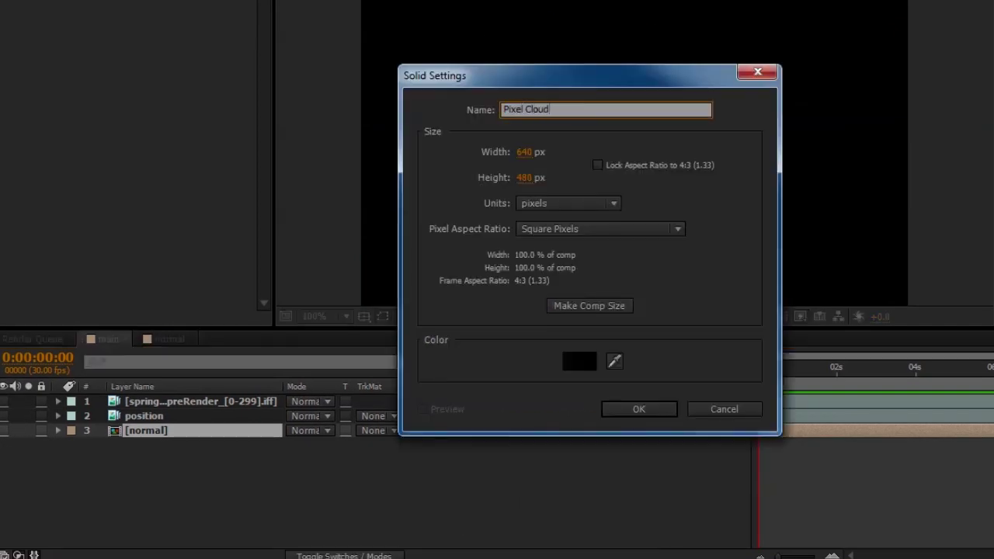
click(584, 306)
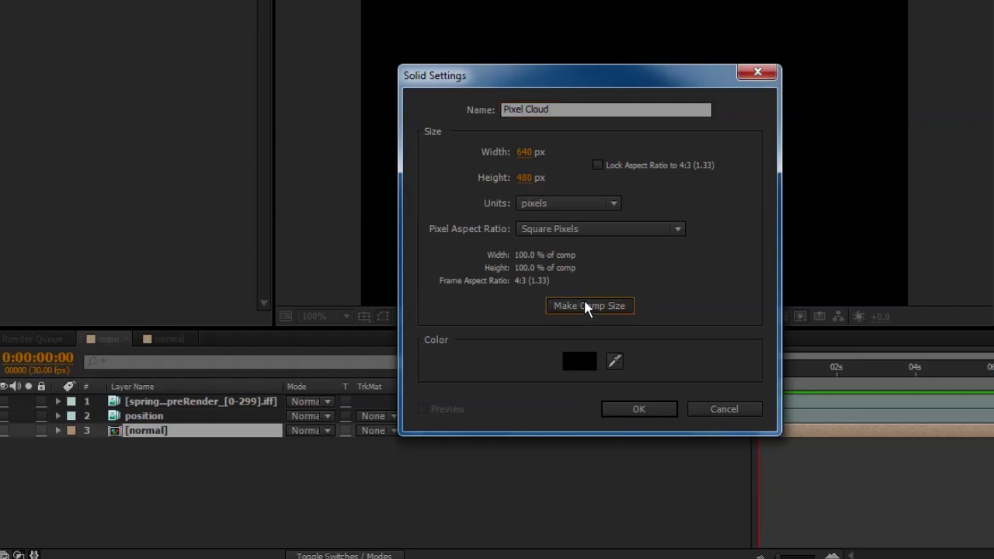
click(643, 409)
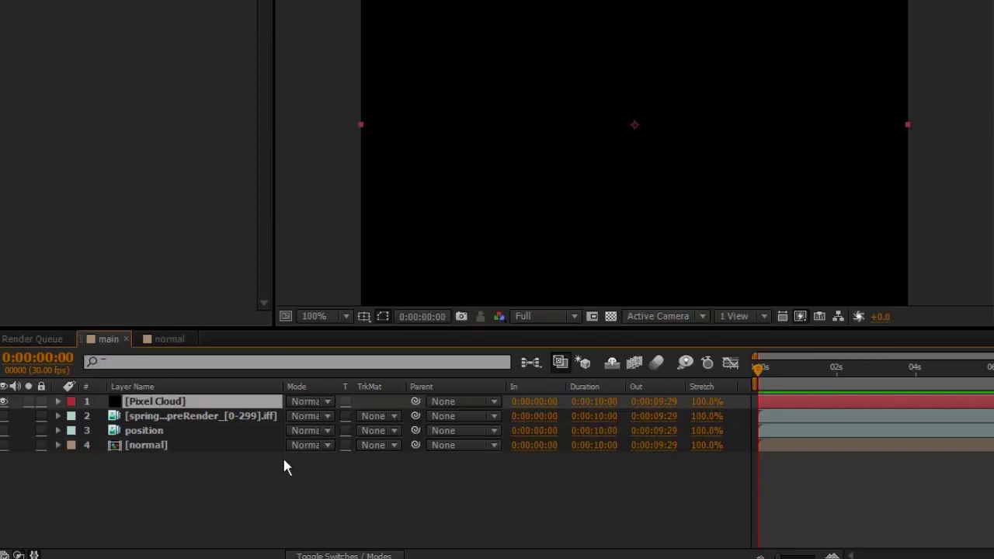
click(287, 481)
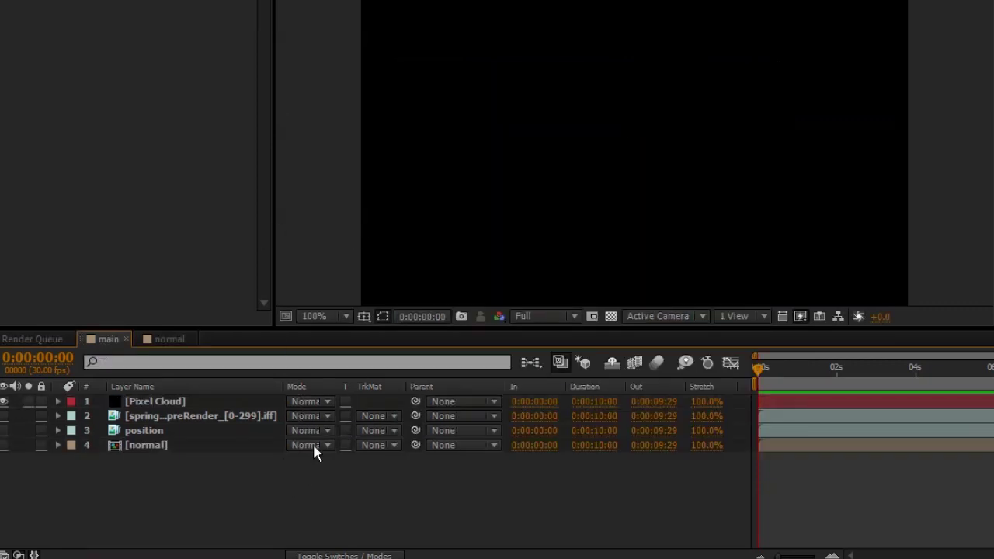
Open the shotCam comp from the Project panel and check its 720×486, 24 fps settings
key(ctrl+0)
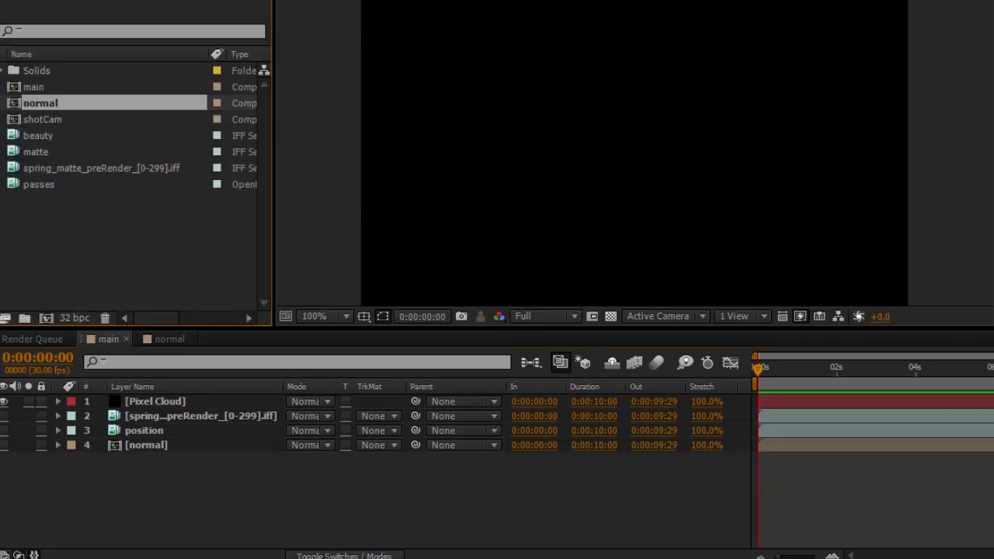
double_click(96, 119)
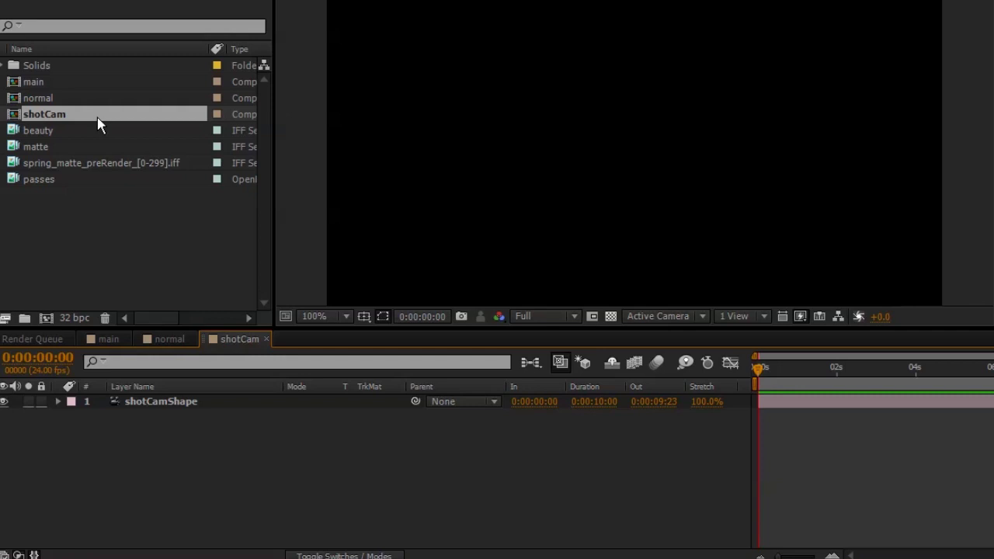
click(219, 405)
click(216, 452)
key(ctrl+k)
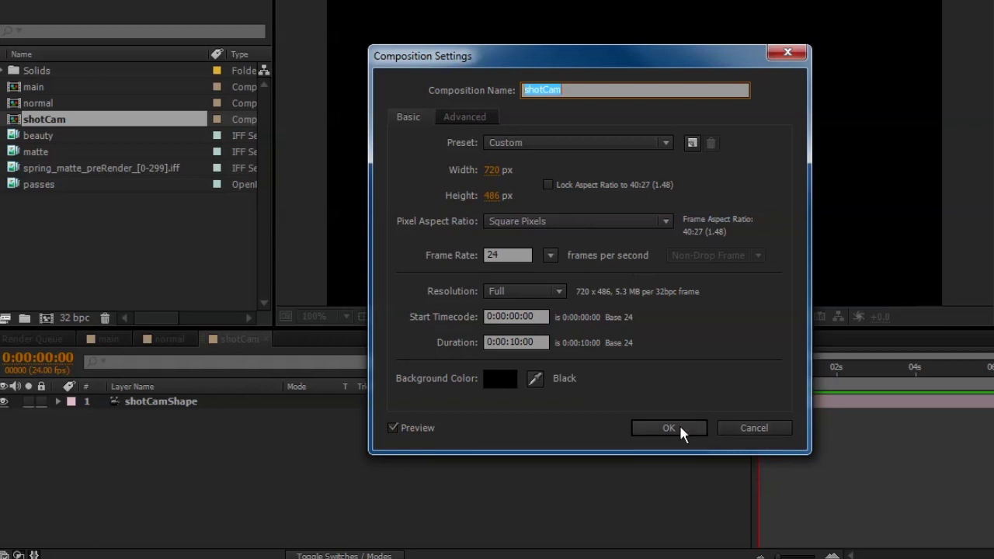
click(734, 429)
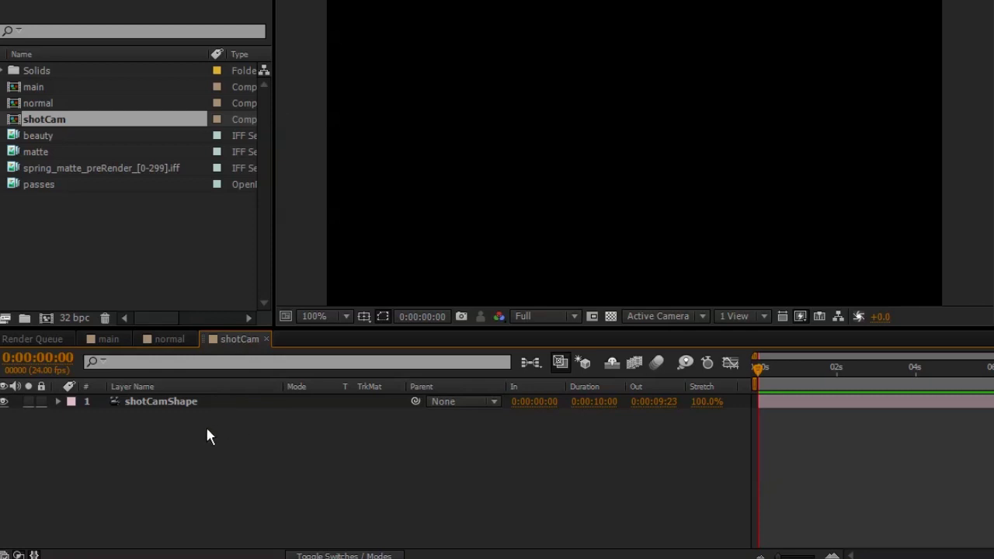
Copy the shotCamShape camera layer from shotCam and paste it into the main comp
click(192, 410)
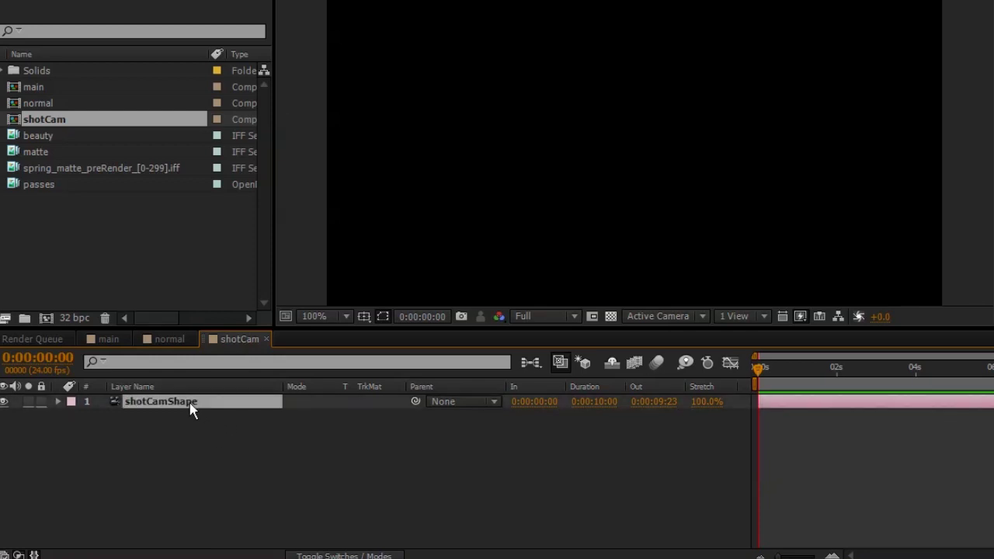
click(108, 342)
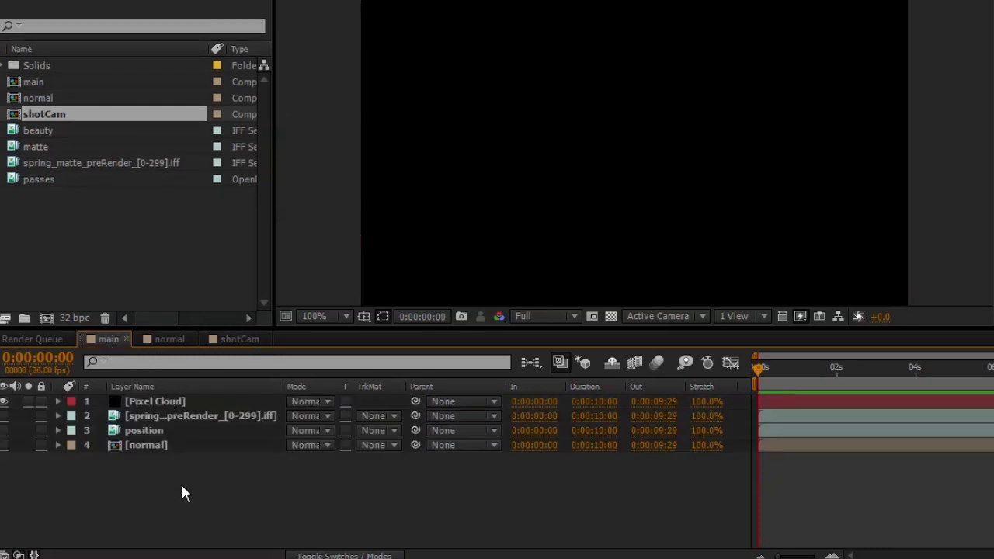
key(ctrl+v)
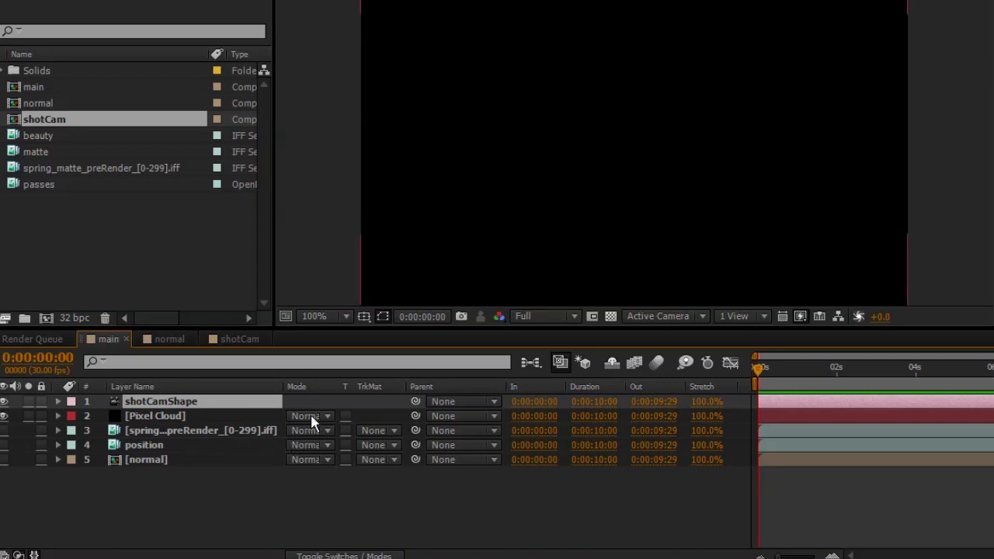
click(240, 340)
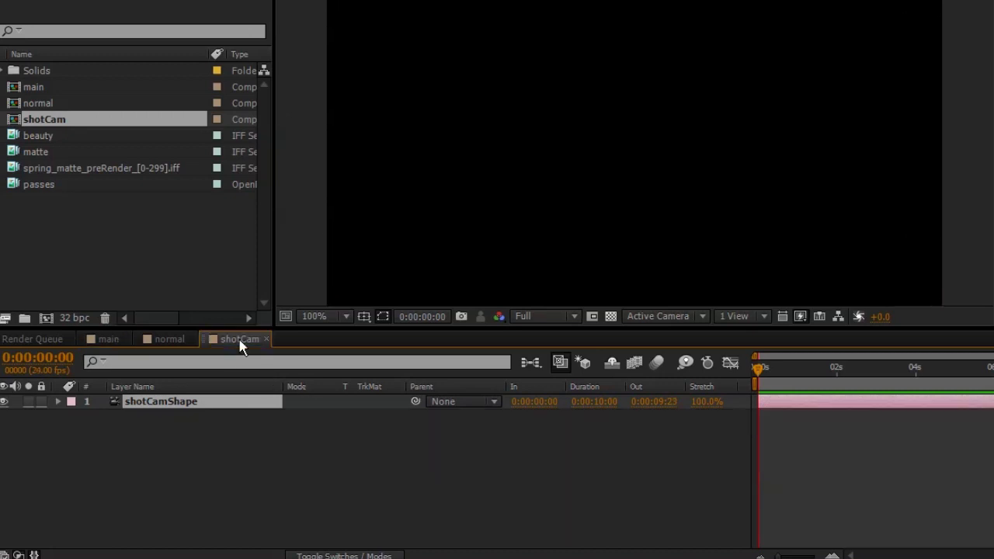
Read the original shotCamShape's focal length, then set the pasted camera's Focal Length to 35 mm
click(215, 416)
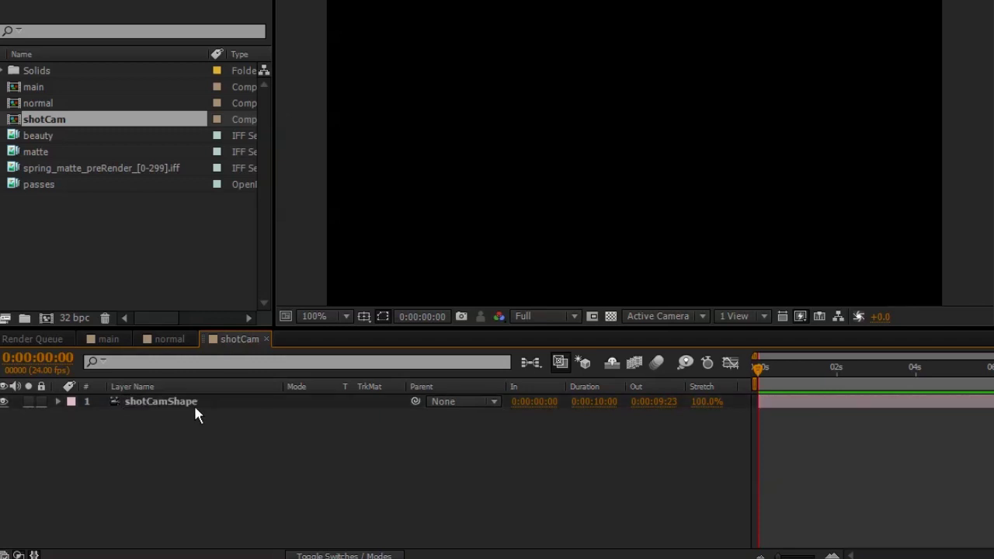
double_click(190, 403)
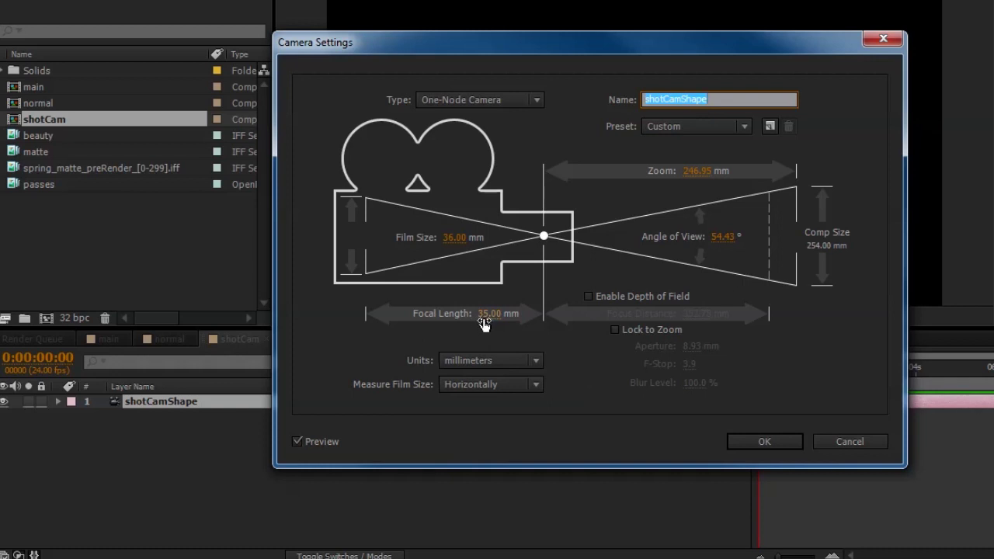
click(834, 440)
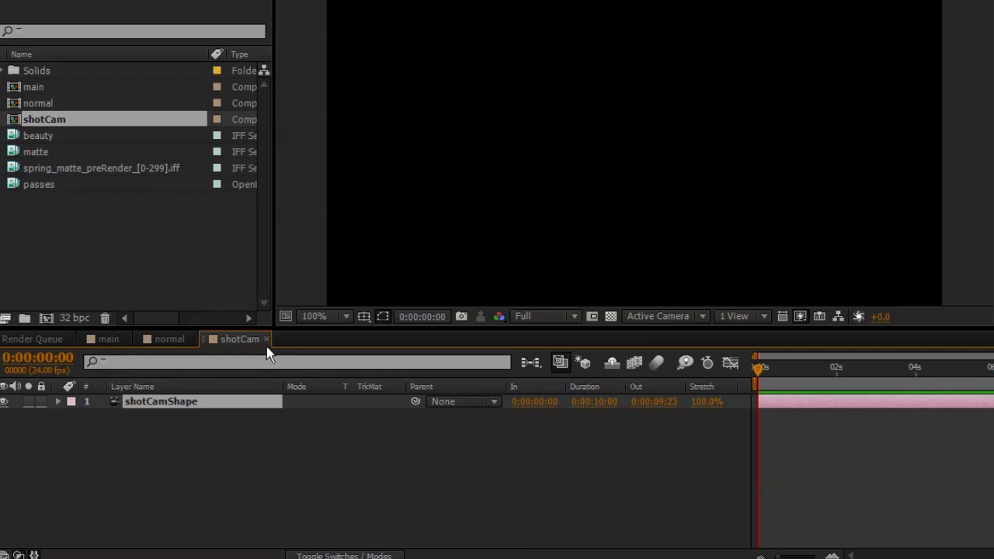
click(109, 337)
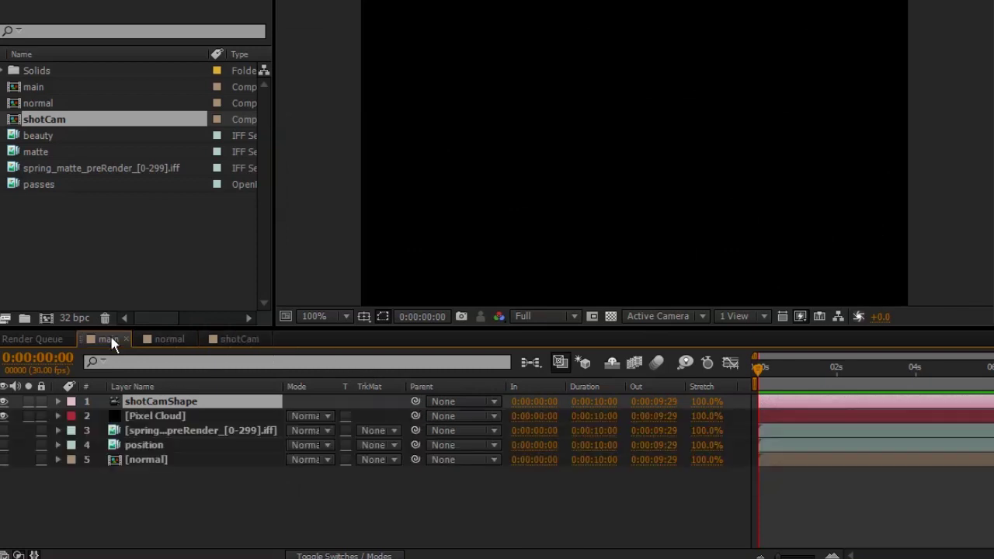
double_click(197, 403)
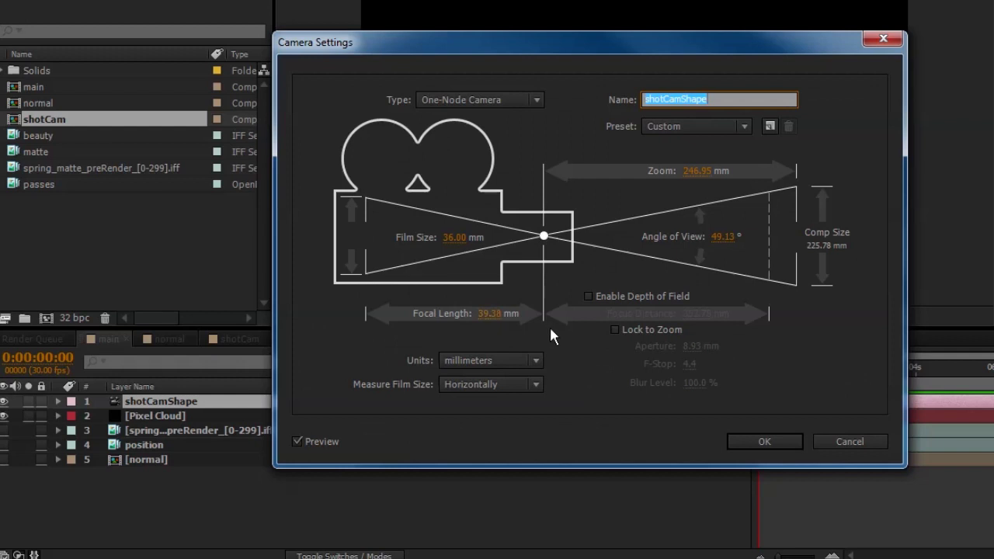
click(497, 313)
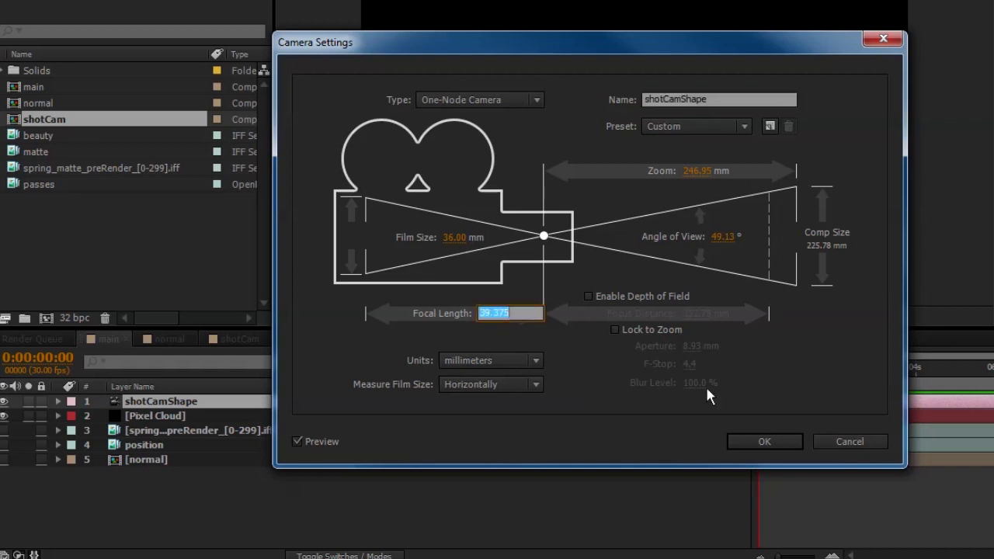
text(35)
click(764, 441)
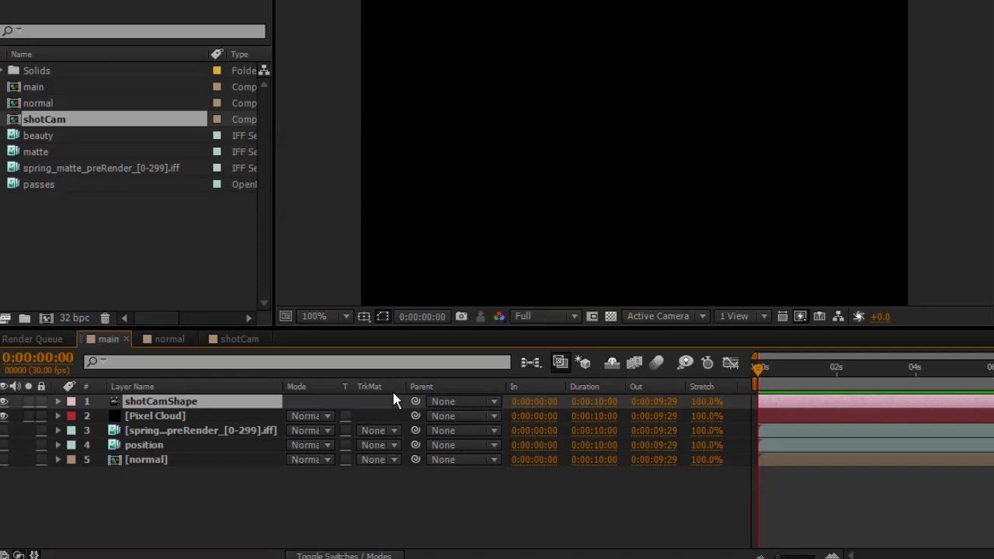
Apply the Blurrypixel Pixel Cloud effect to the Pixel Cloud solid
key(Down)
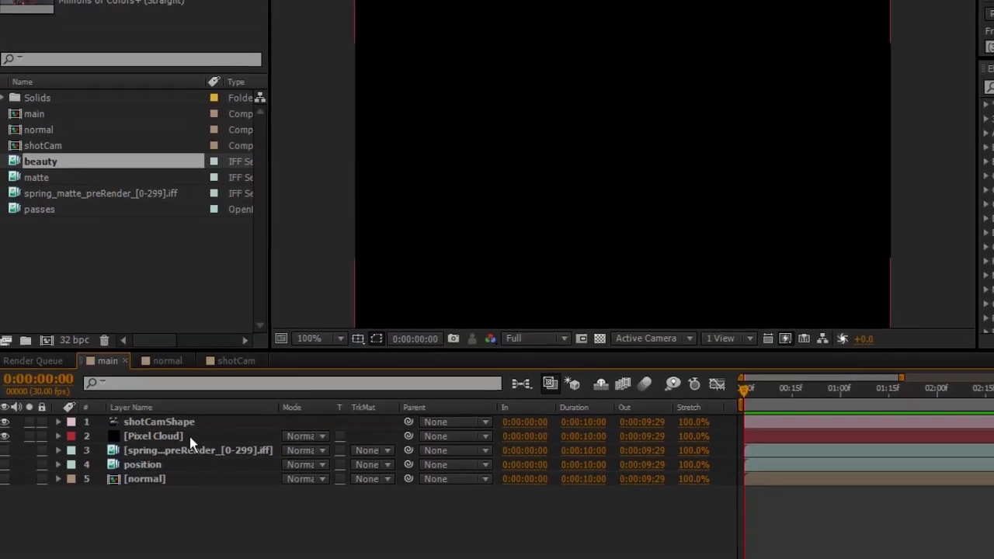
click(166, 428)
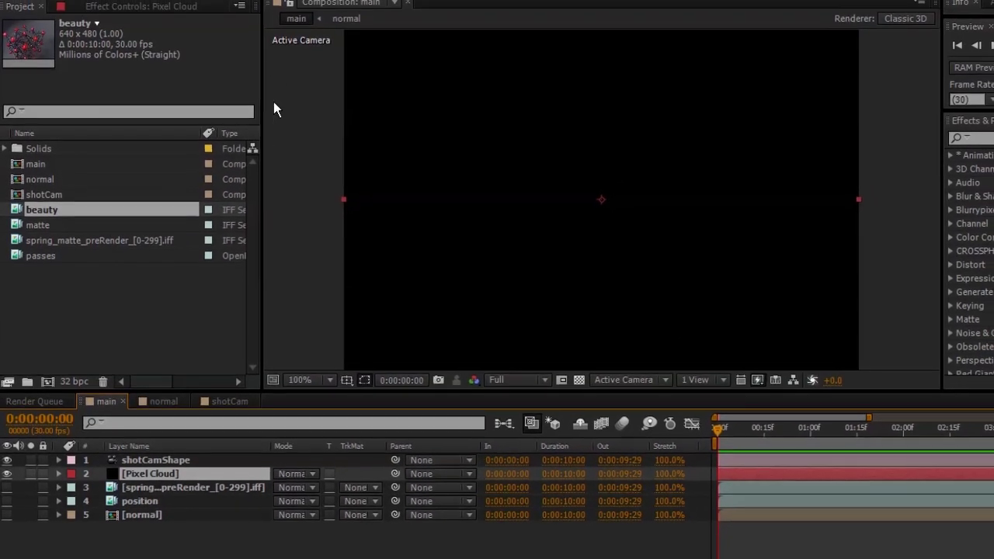
click(171, 0)
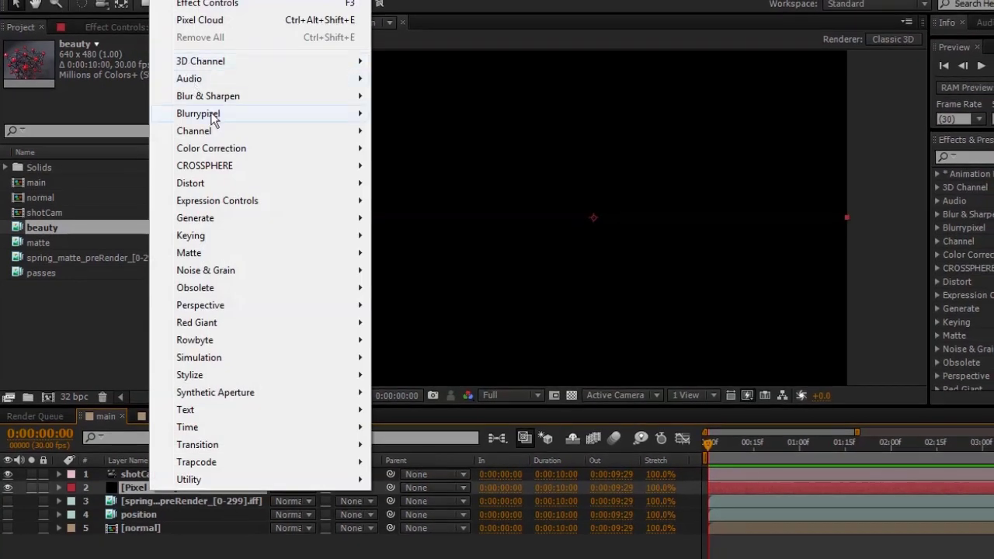
mouse_move(355, 114)
click(421, 121)
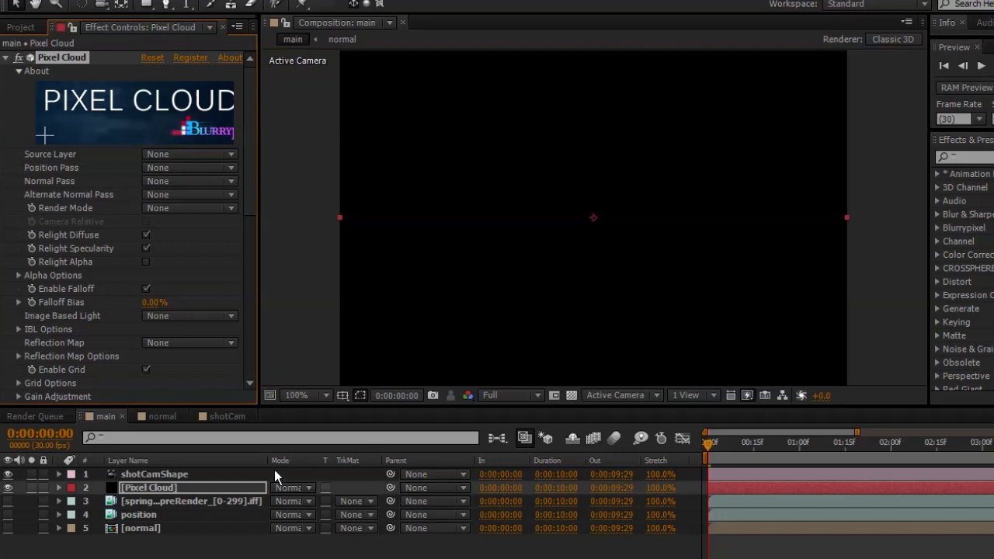
Duplicate the shotCamShape camera, rename the copy 'refCam', and move it to the bottom of the stack
click(128, 475)
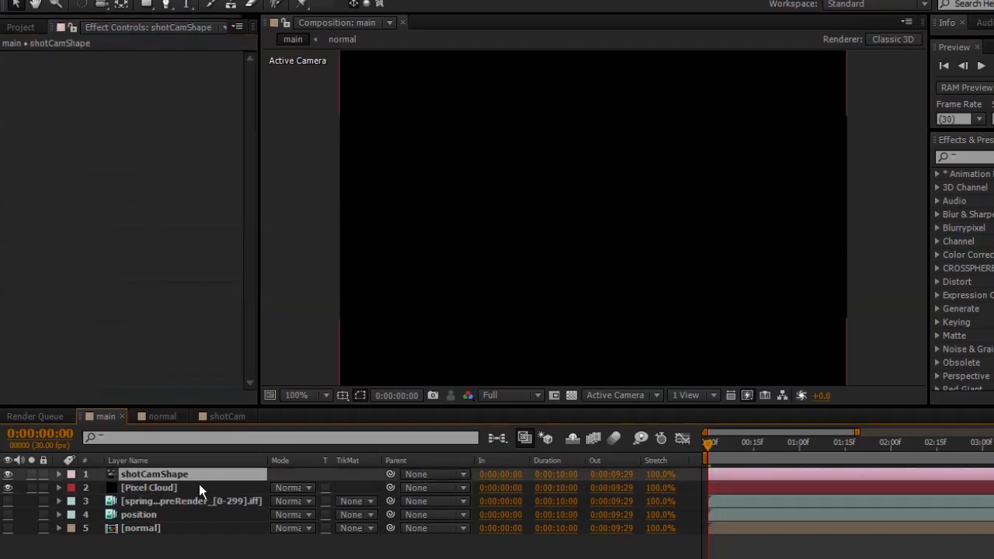
key(ctrl+d)
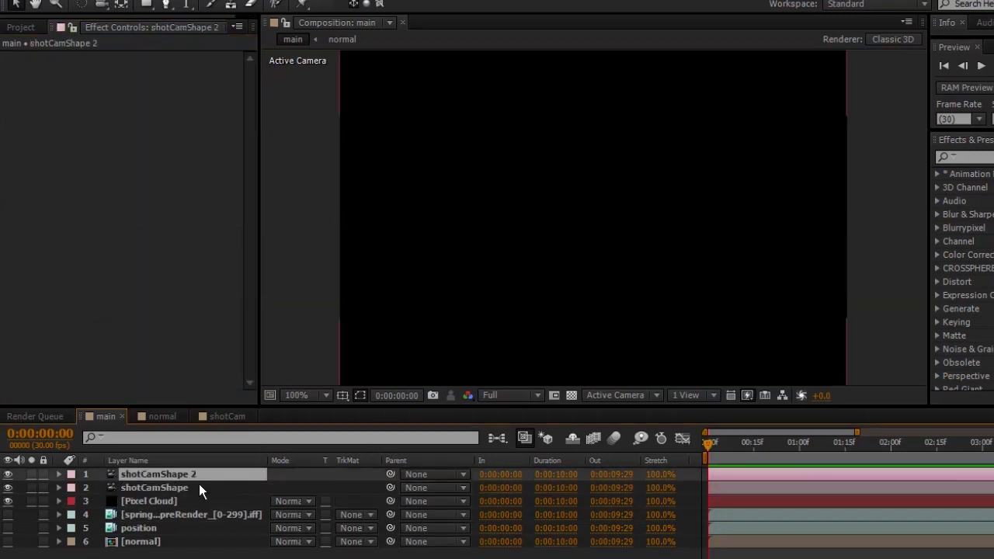
key(Return)
text(refCam)
key(Return)
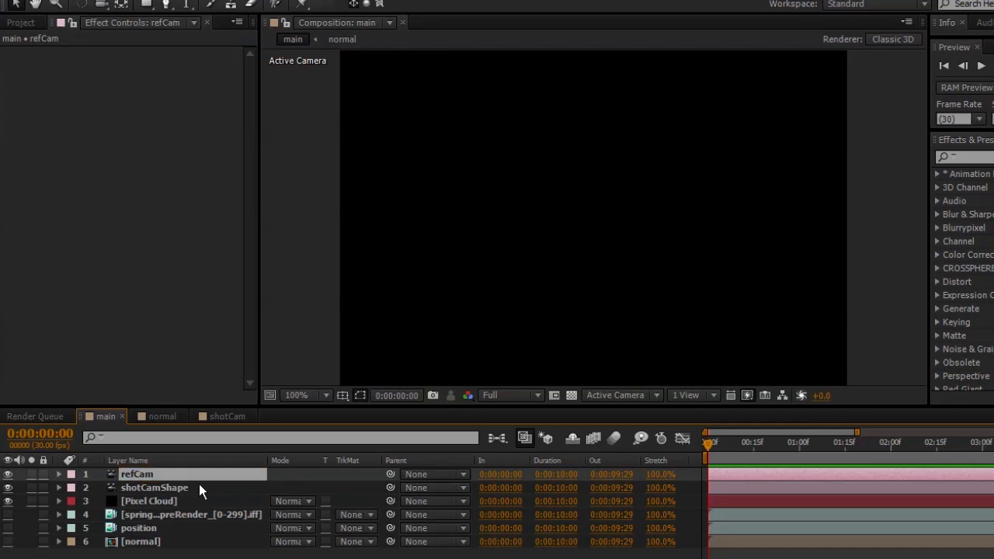
drag(193, 475, 186, 553)
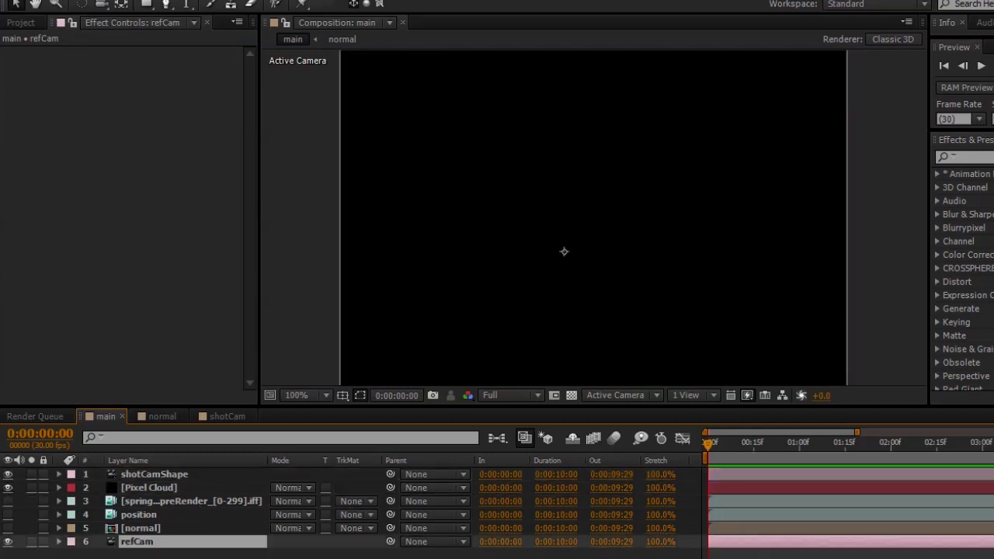
Link refCam as the Pixel Cloud effect's reference camera
click(198, 491)
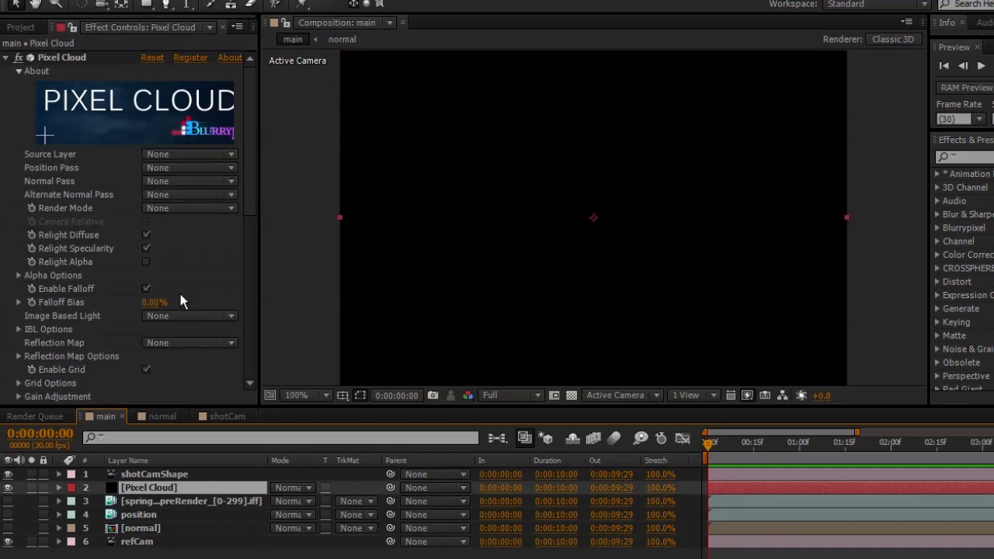
scroll(180, 295, down, 5)
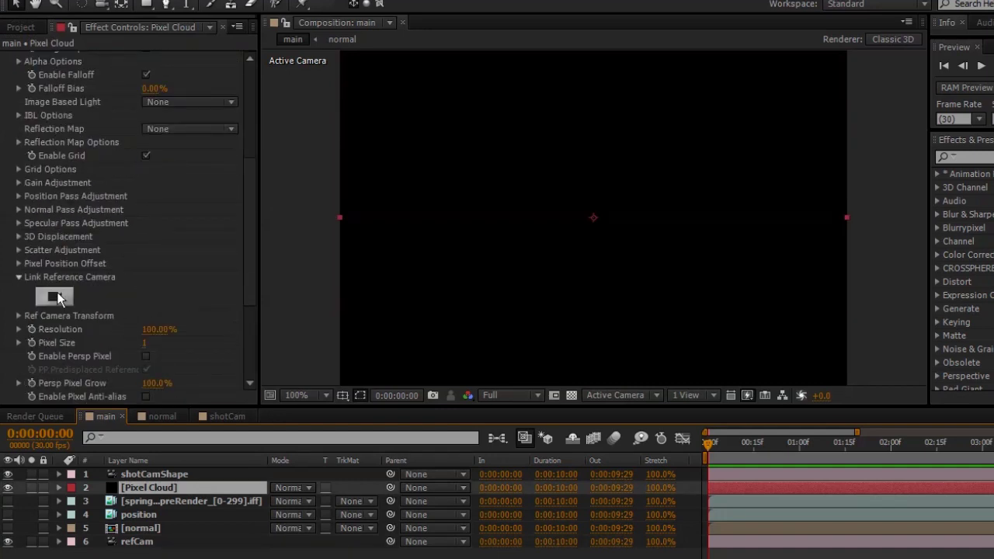
click(54, 298)
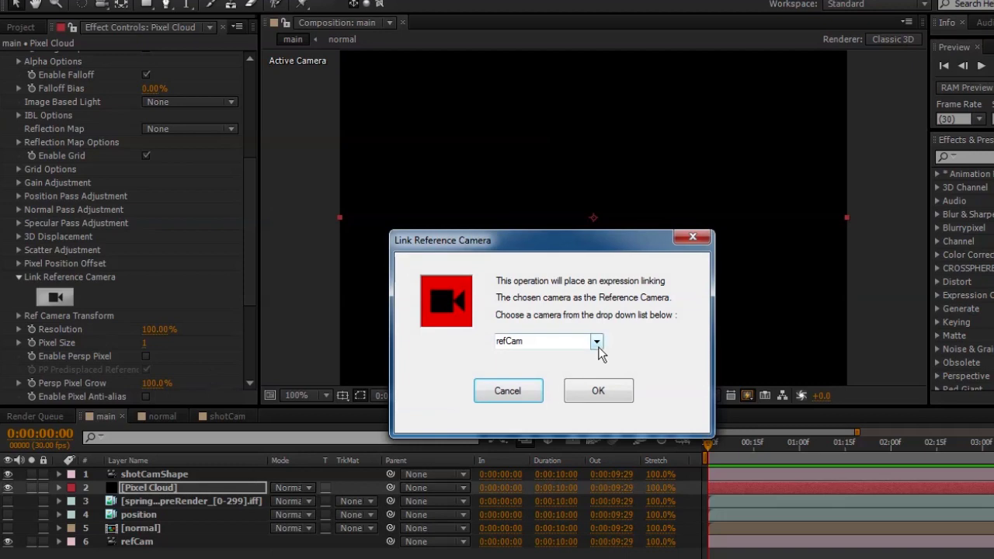
click(605, 396)
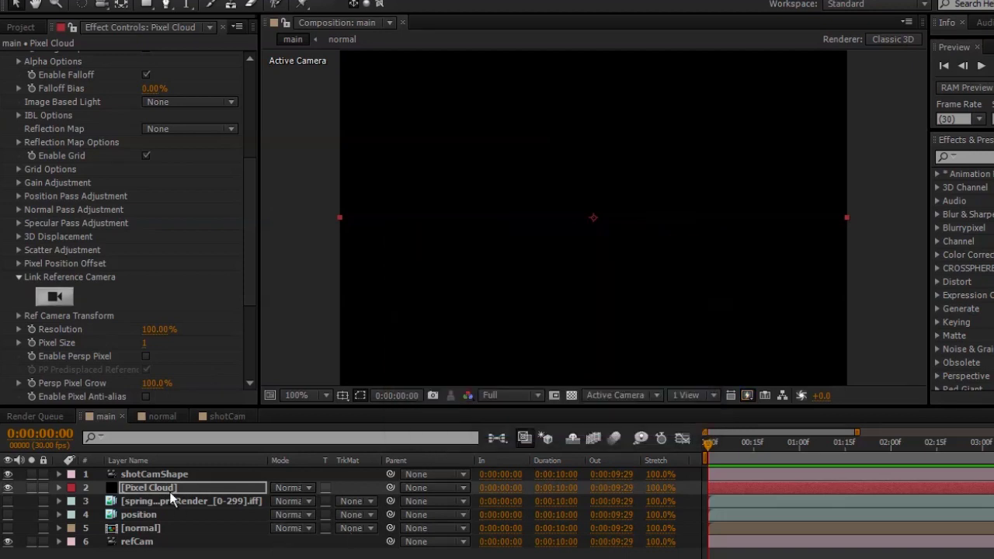
Set Pixel Cloud's Source Layer to spring_matte_preRender, Position Pass to position, and Normal Pass to normal
drag(246, 300, 247, 188)
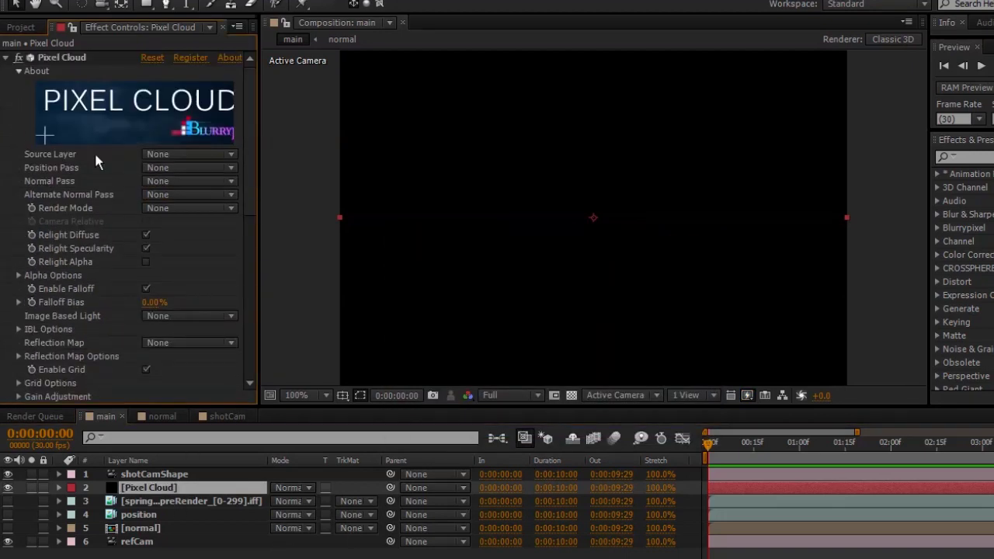
click(158, 154)
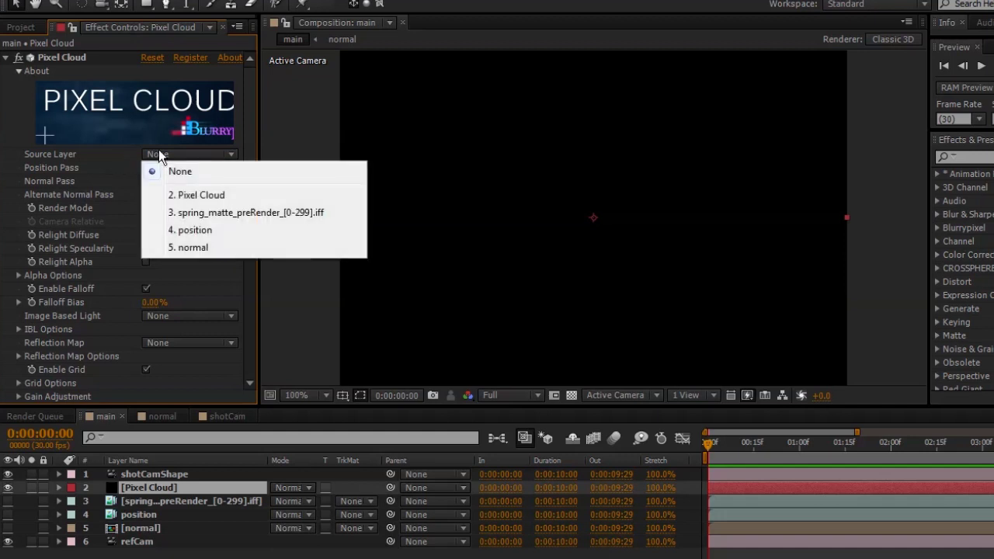
click(239, 214)
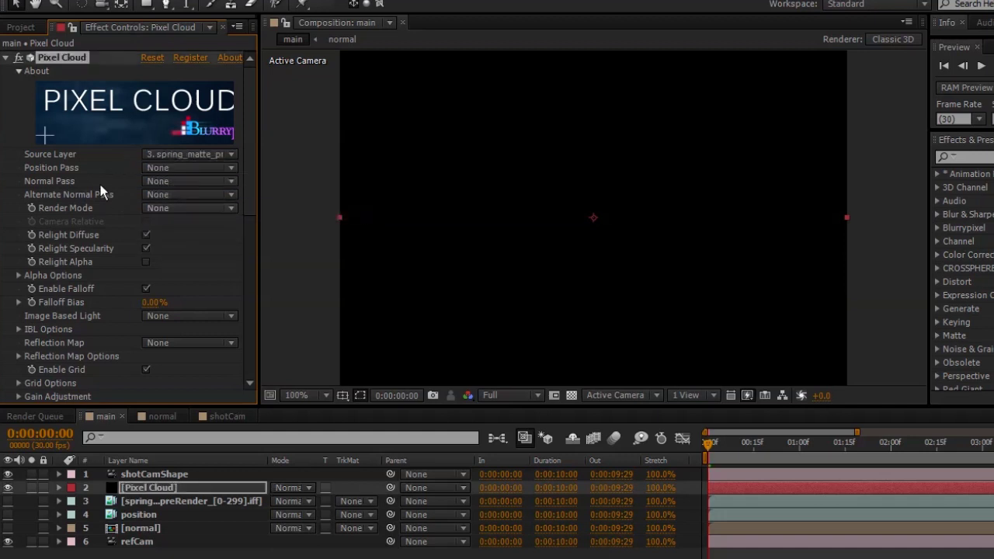
click(168, 169)
click(219, 249)
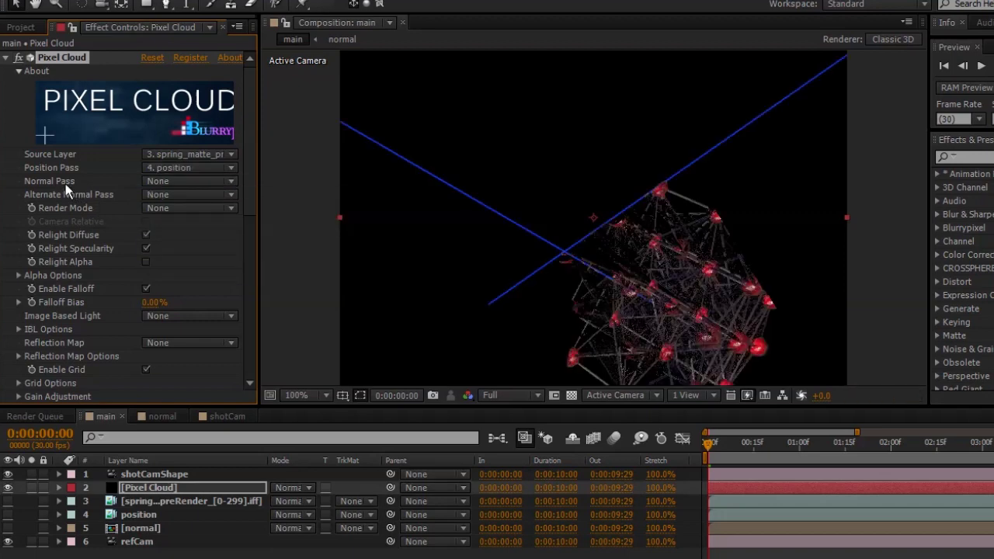
click(169, 184)
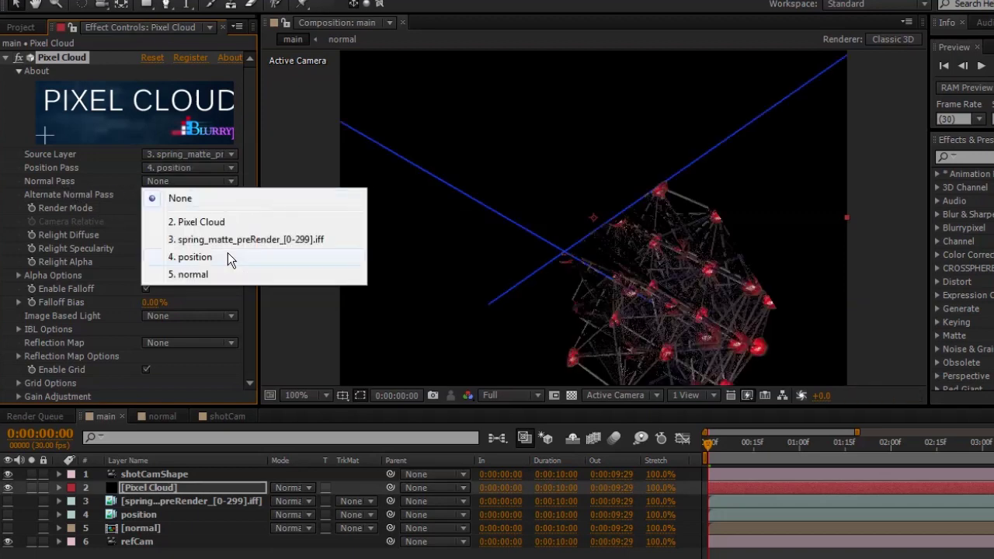
click(221, 273)
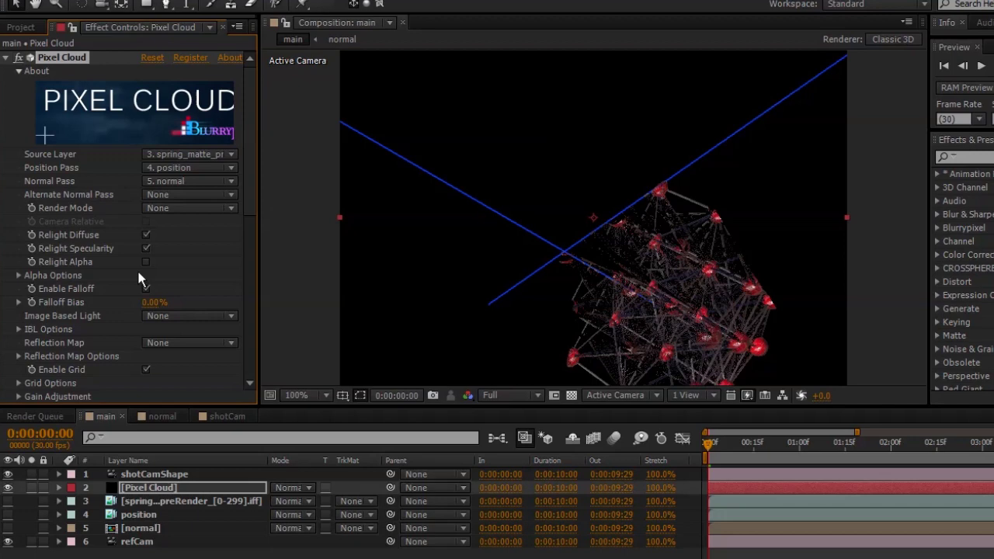
Check Invert Y and Invert Z under Position Pass Adjustment, then expand Normal Pass Adjustment
scroll(140, 280, down, 4)
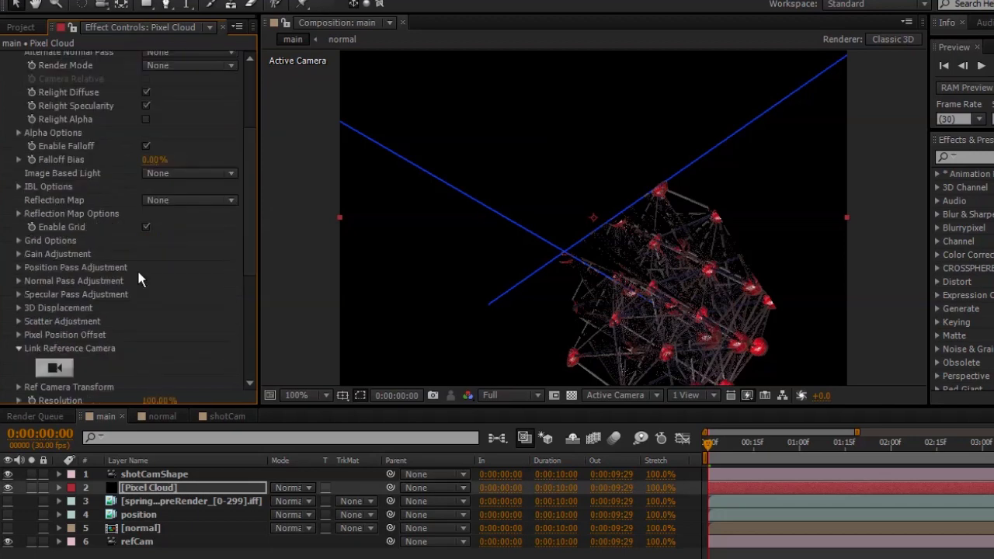
click(19, 267)
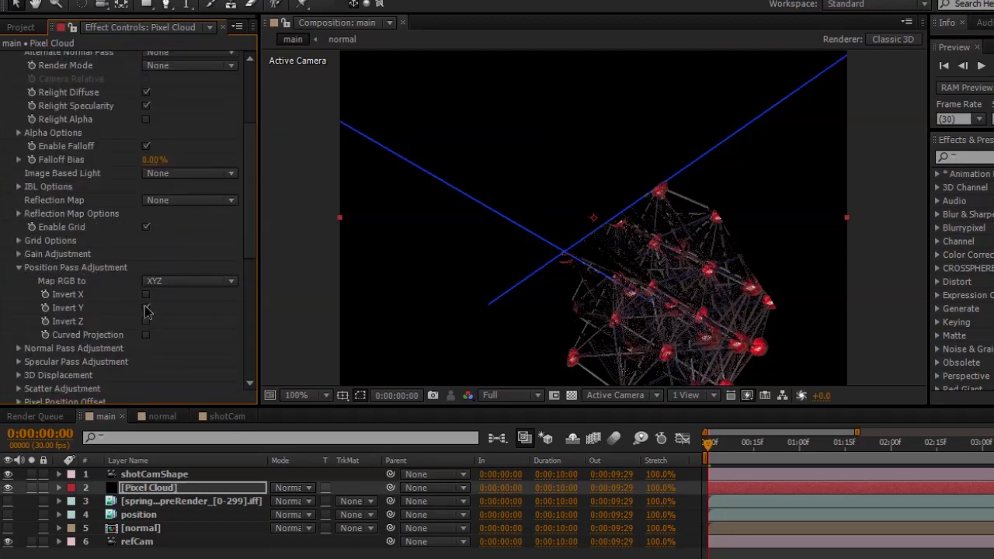
click(146, 307)
click(146, 321)
click(19, 267)
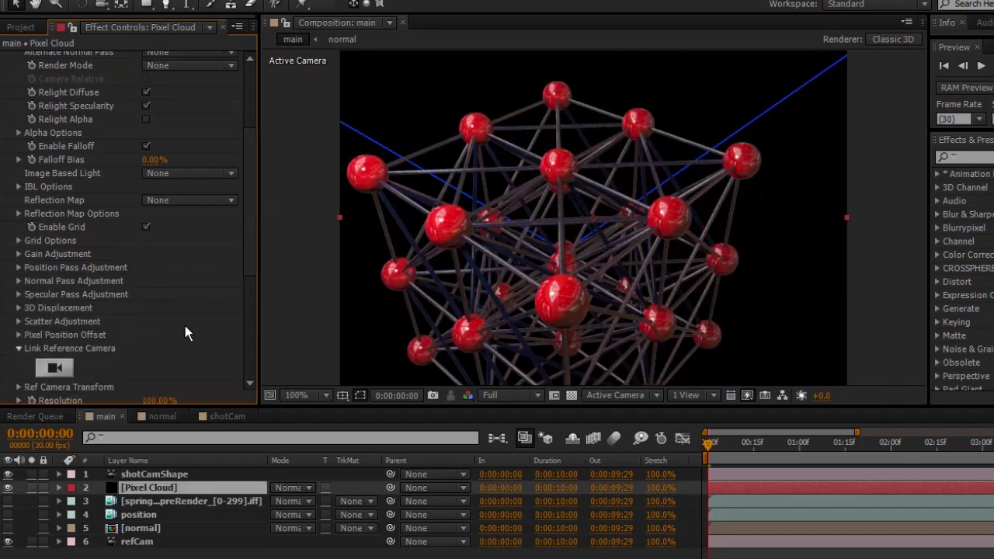
click(19, 280)
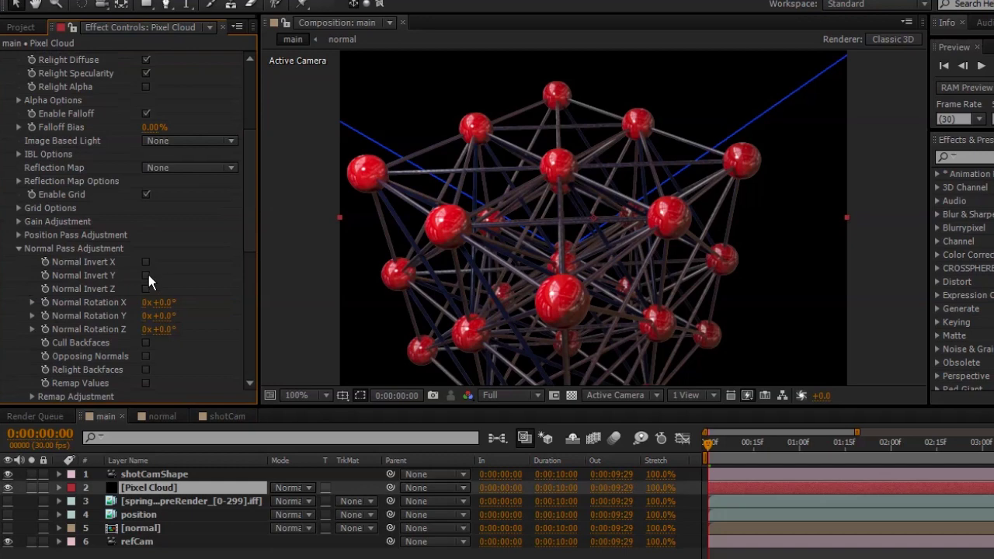
Add Light 1, place it left of the spheres, and raise its intensity to 150%
click(19, 250)
key(ctrl+alt+shift+l)
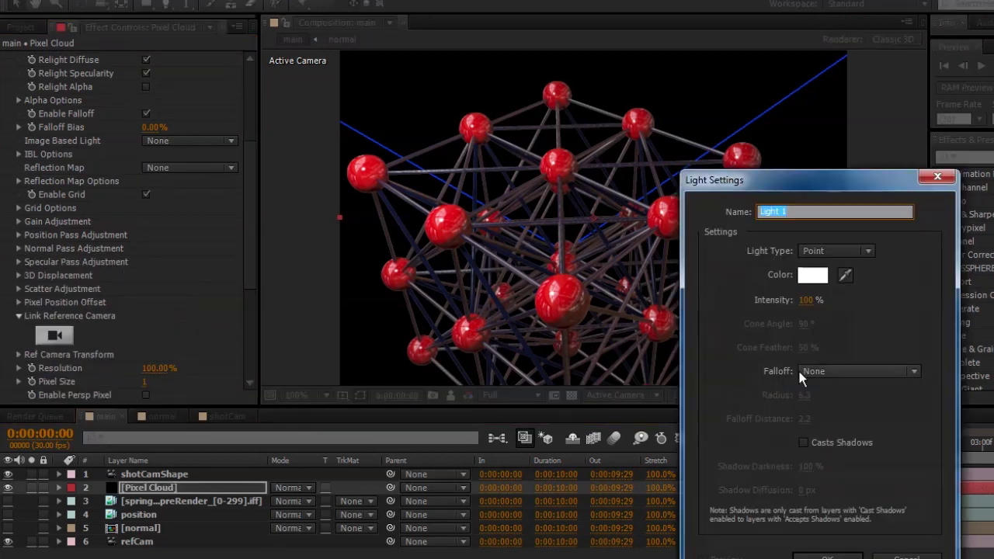
key(Return)
key(p)
drag(582, 238, 595, 280)
drag(311, 488, 216, 483)
key(a)
key(a)
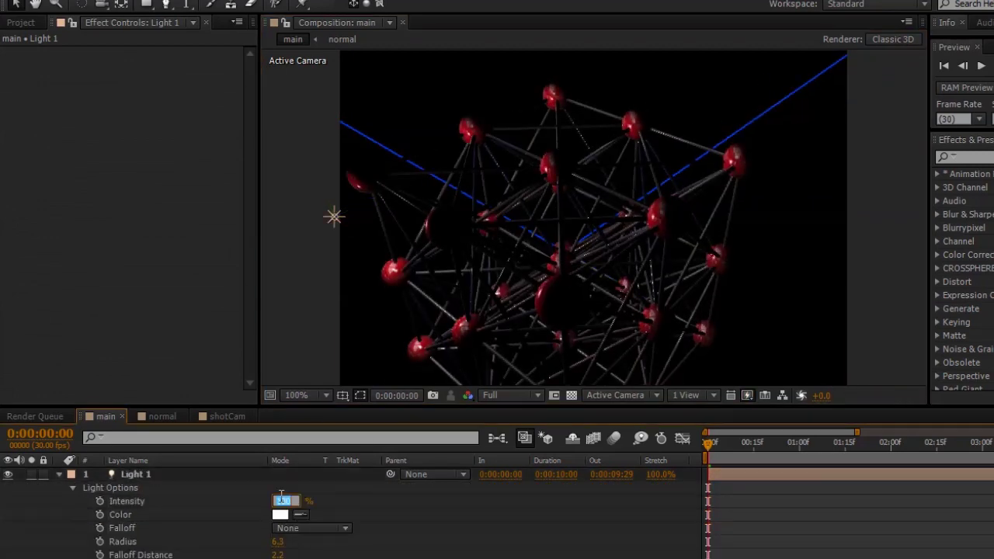
drag(295, 539, 326, 539)
key(a)
key(a)
Add a green Light 2 at 50% intensity, placed on the right side of the scene
key(ctrl+alt+shift+l)
click(821, 273)
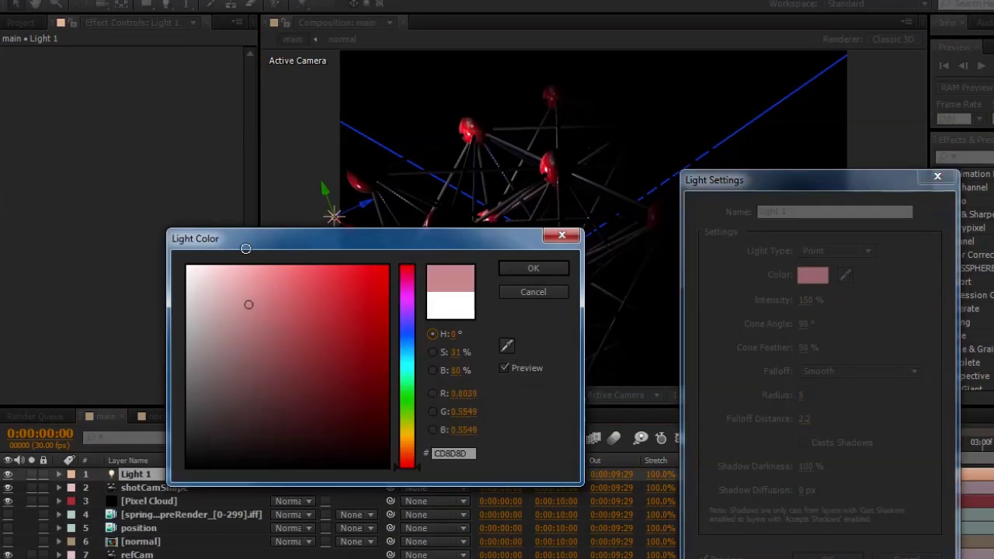
click(240, 271)
key(Return)
key(Return)
key(p)
drag(263, 492, 297, 492)
key(a)
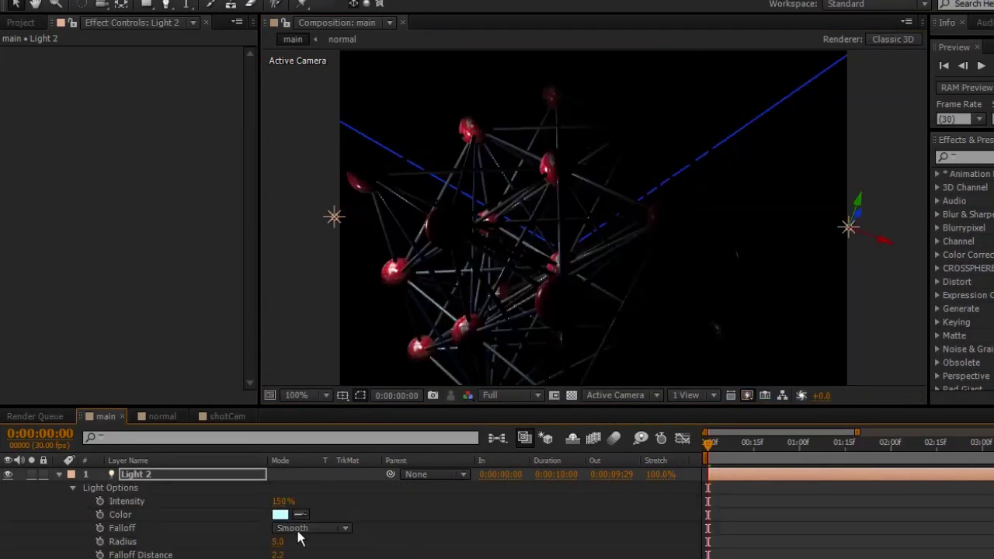
click(149, 555)
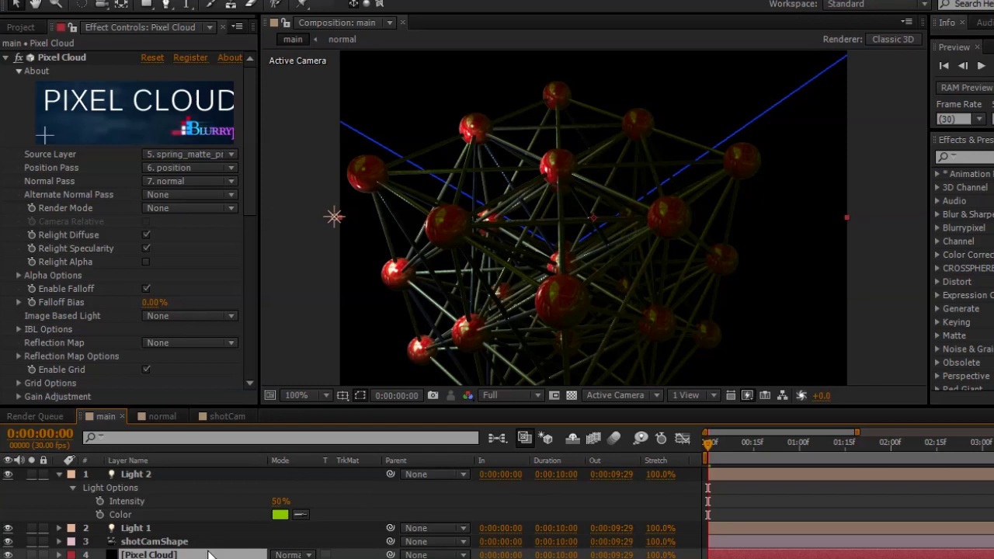